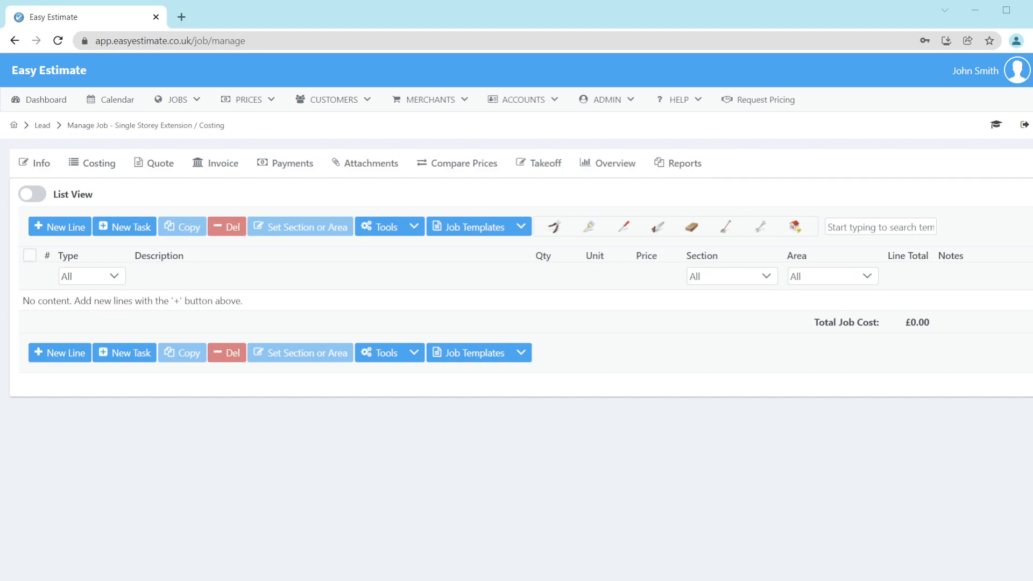
Step: Add a new line to the Single Storey Extension job costing
{"action": "left_click_drag", "start_coordinate": [52, 194], "coordinate": [110, 197]}
{"action": "left_click", "coordinate": [110, 198]}
{"action": "left_click", "coordinate": [72, 227]}
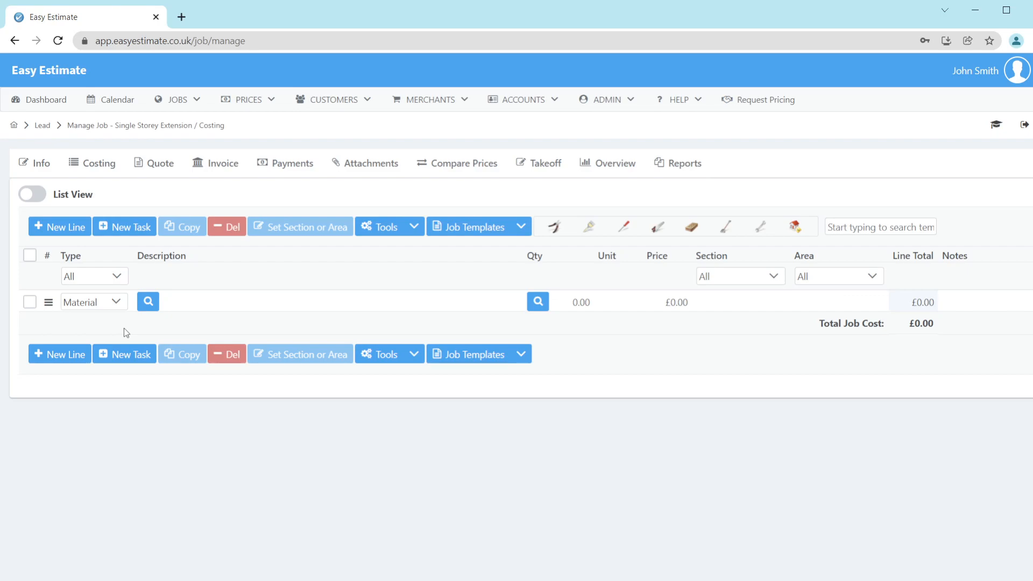
{"action": "left_click", "coordinate": [30, 307]}
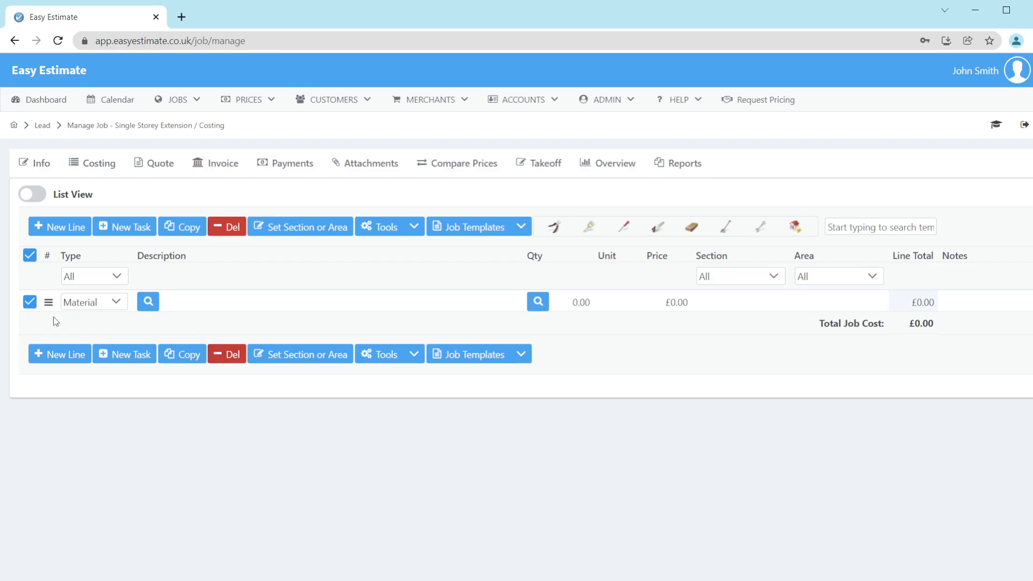
{"action": "left_click", "coordinate": [29, 303]}
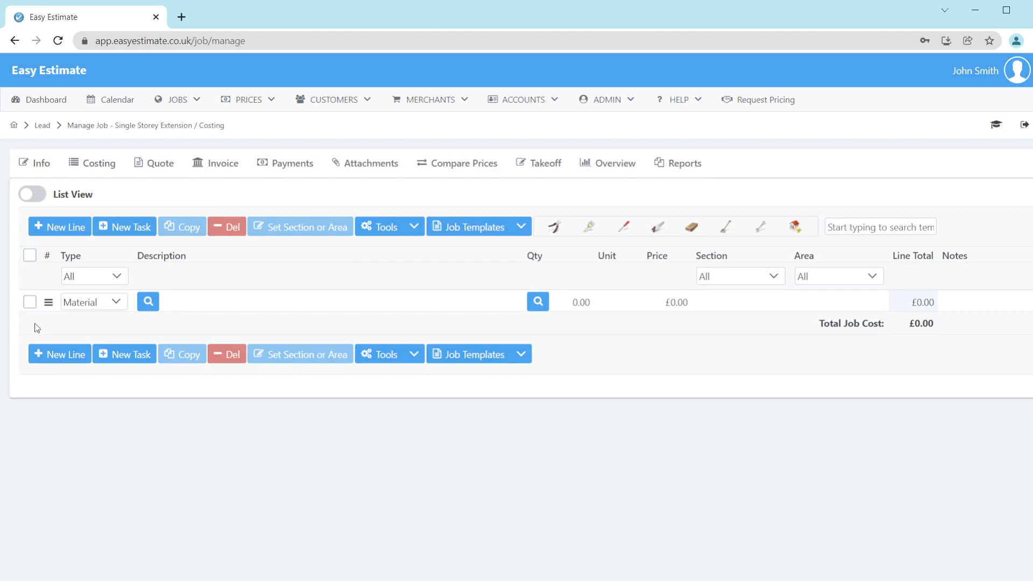
{"action": "left_click_drag", "start_coordinate": [49, 302], "coordinate": [49, 325]}
Step: Choose Material as the type of the new costing line
{"action": "left_click", "coordinate": [120, 308]}
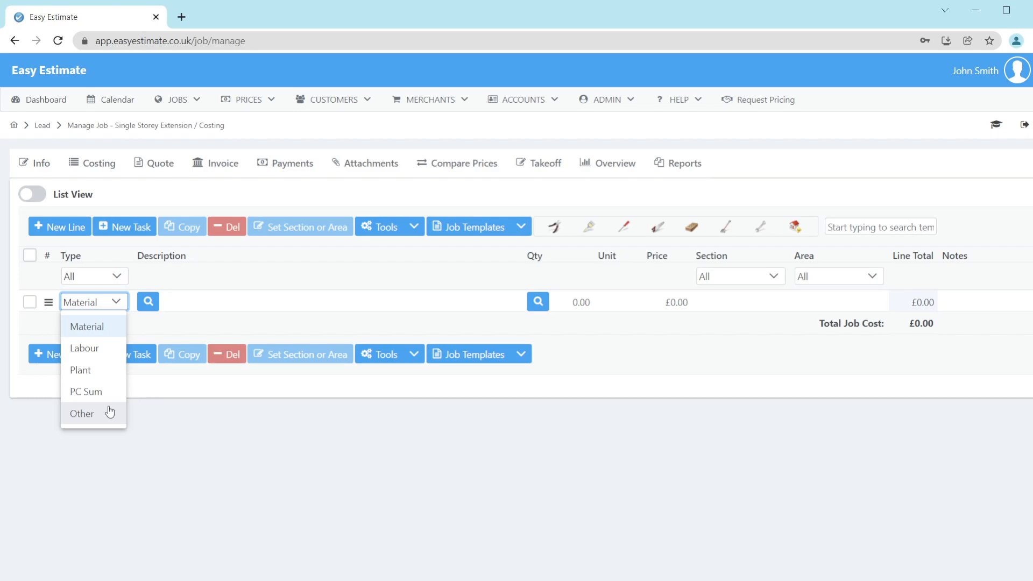
{"action": "left_click", "coordinate": [99, 333]}
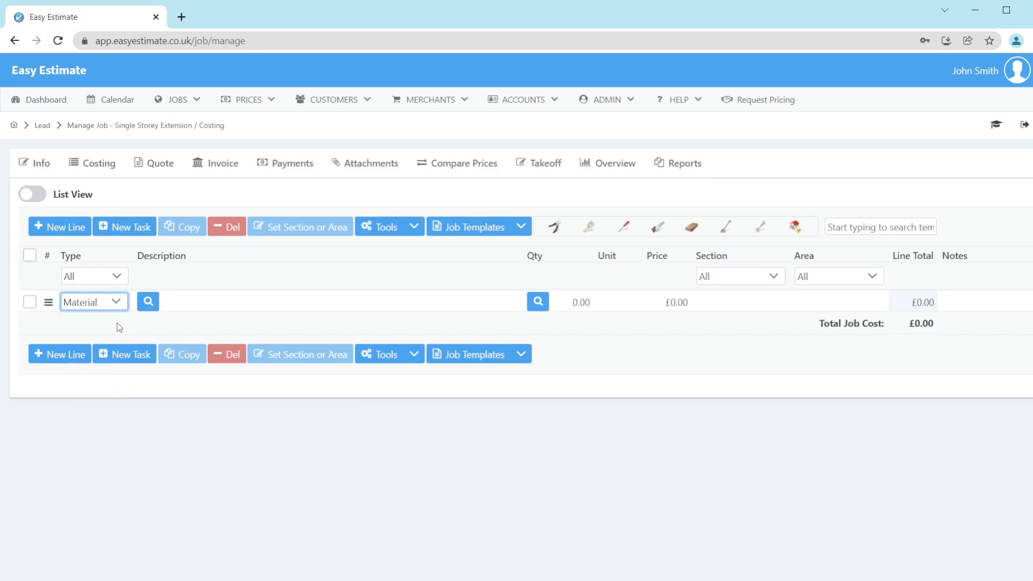
{"action": "left_click", "coordinate": [162, 322]}
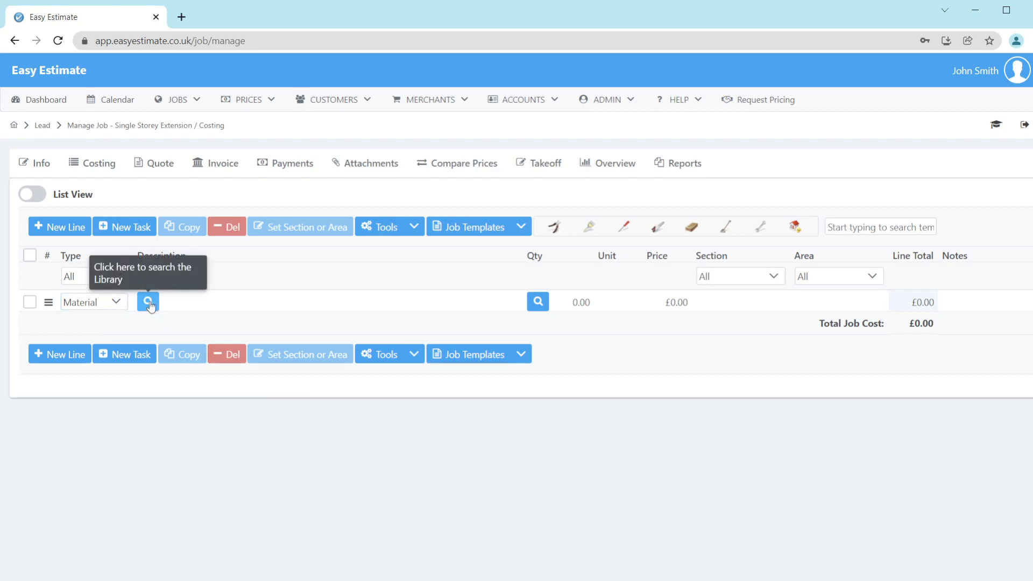
Step: Search the library from the new line's description for "Bricks lbc"
{"action": "left_click", "coordinate": [149, 303]}
{"action": "left_click", "coordinate": [205, 350]}
{"action": "type", "text": "Bricks"}
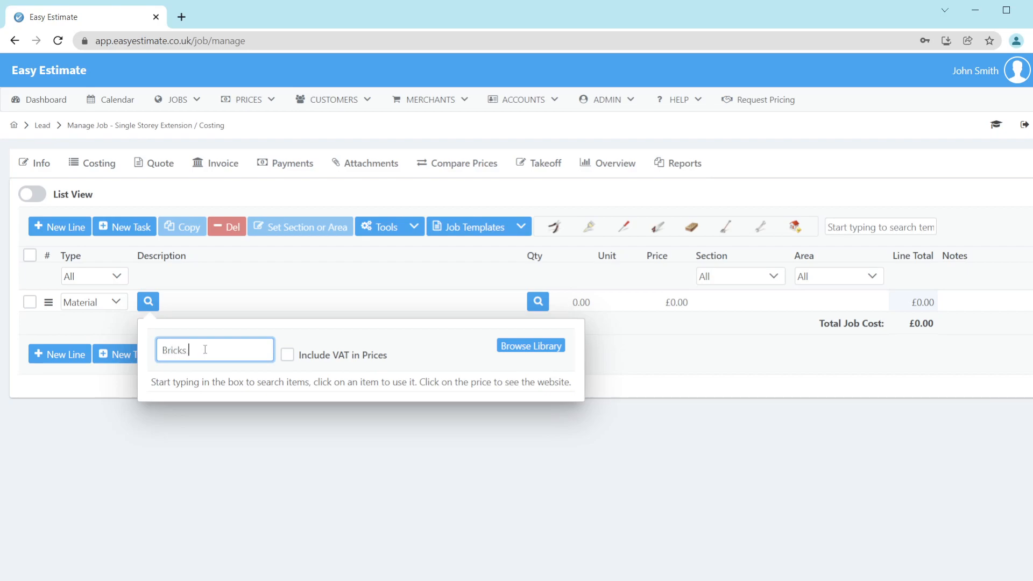
{"action": "type", "text": " Ibc"}
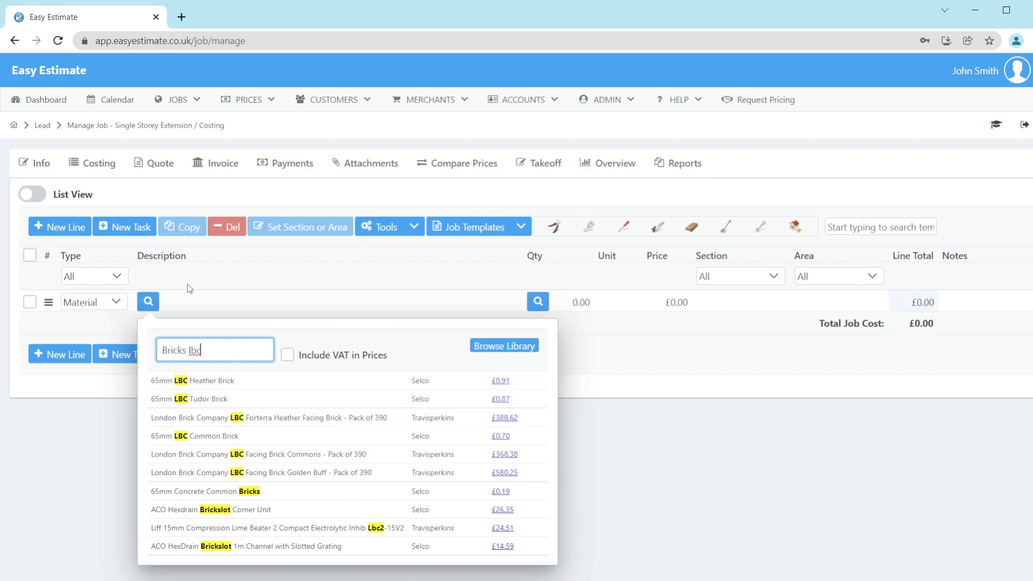
Step: Enter a two-line description for the costing line: "You can type anything in here" followed by "Multi Line"
{"action": "left_click", "coordinate": [192, 299]}
{"action": "type", "text": "You can type anything in here"}
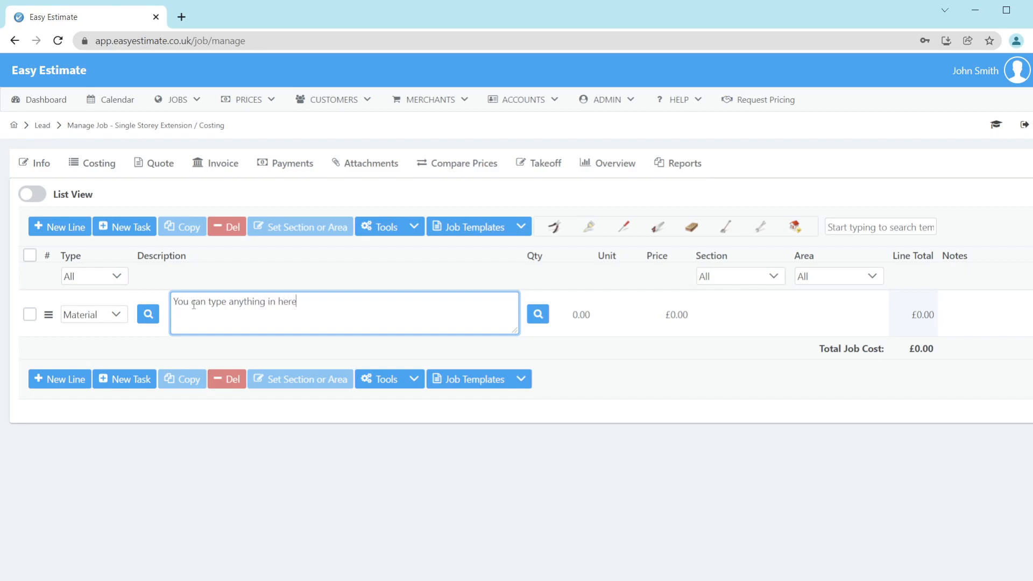
{"action": "key", "text": "Tab"}
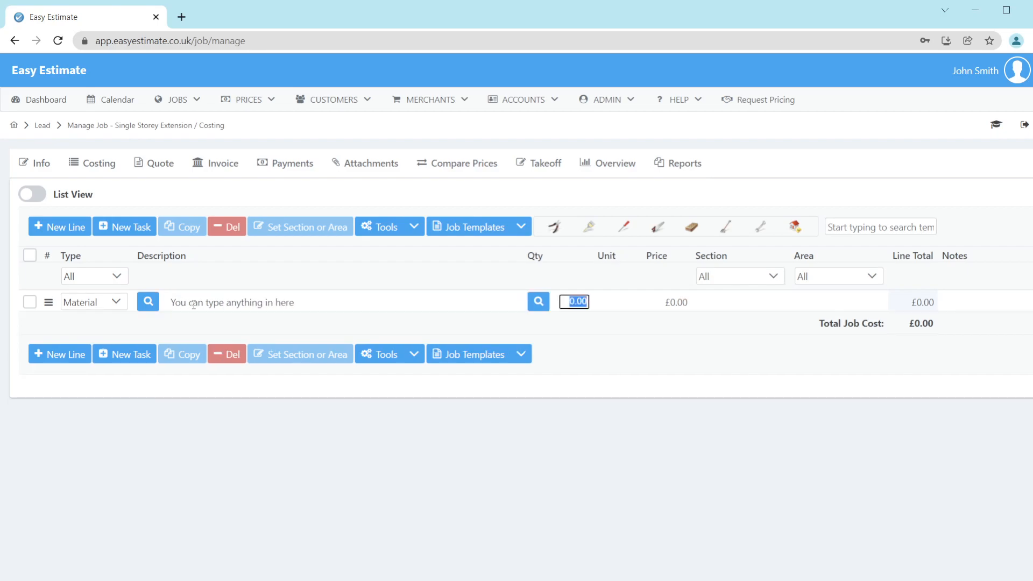
{"action": "left_click", "coordinate": [319, 303]}
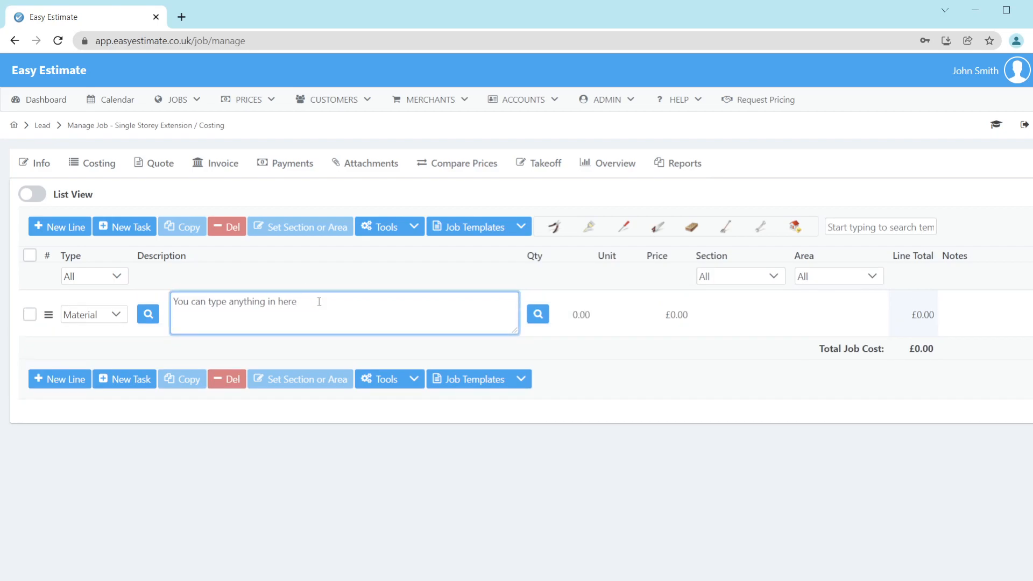
{"action": "key", "text": "Return"}
{"action": "type", "text": "Multi Line"}
{"action": "left_click", "coordinate": [597, 346]}
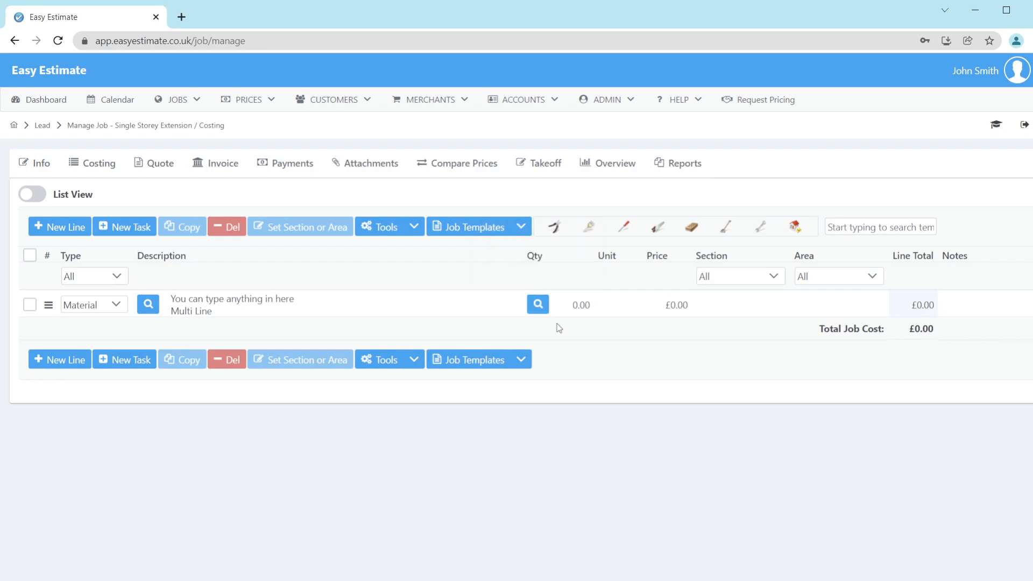
Step: Set the costing line's quantity to 10 and its unit to LM
{"action": "left_click", "coordinate": [581, 306]}
{"action": "type", "text": "10"}
{"action": "key", "text": "Tab"}
{"action": "type", "text": "M"}
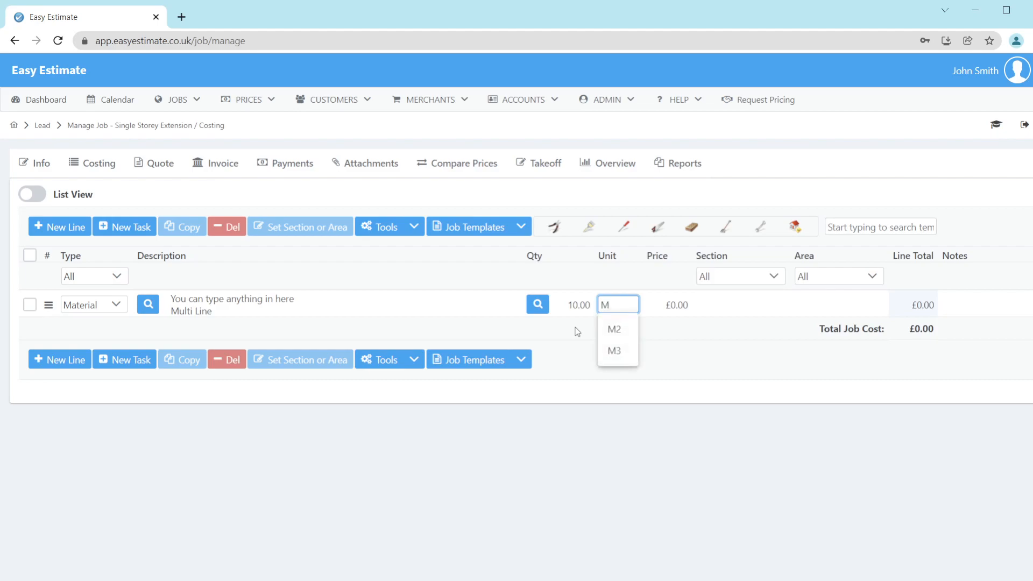
{"action": "key", "text": "BackSpace"}
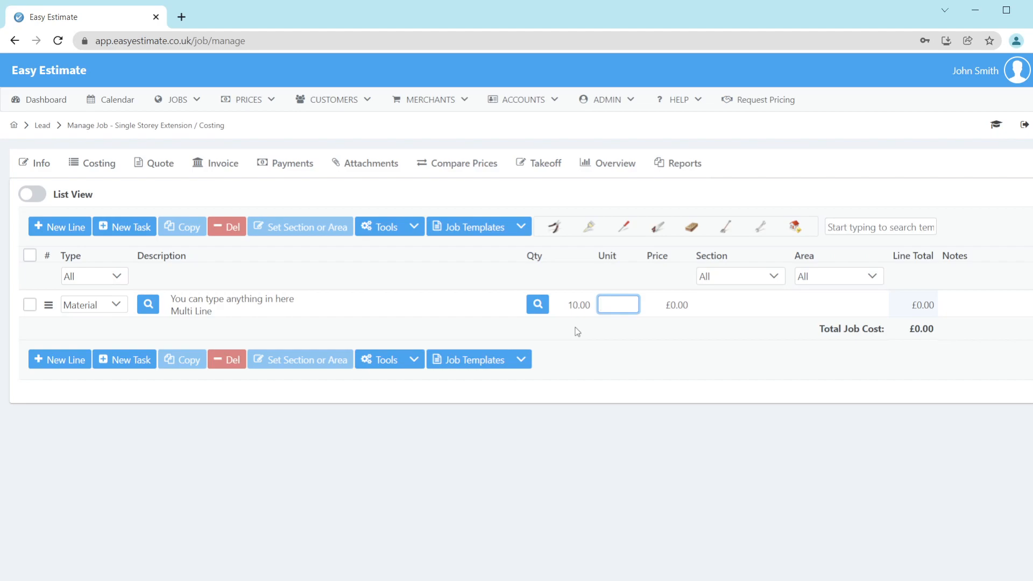
{"action": "type", "text": "L"}
{"action": "key", "text": "BackSpace"}
{"action": "type", "text": "D"}
{"action": "key", "text": "BackSpace"}
{"action": "type", "text": "L"}
{"action": "left_click", "coordinate": [617, 334]}
{"action": "key", "text": "Tab"}
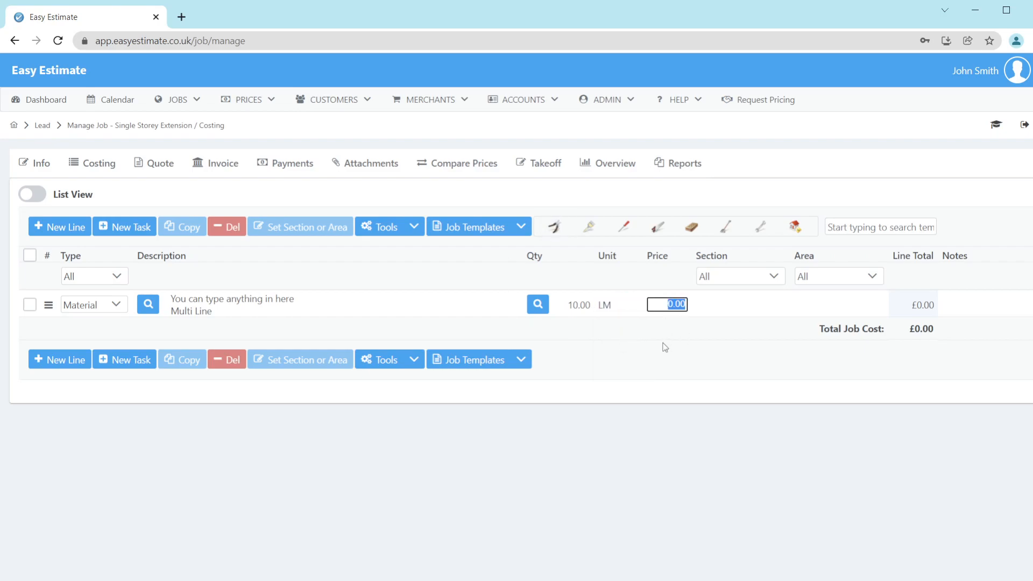
Step: Set the costing line's price to £12.00
{"action": "type", "text": "12.00"}
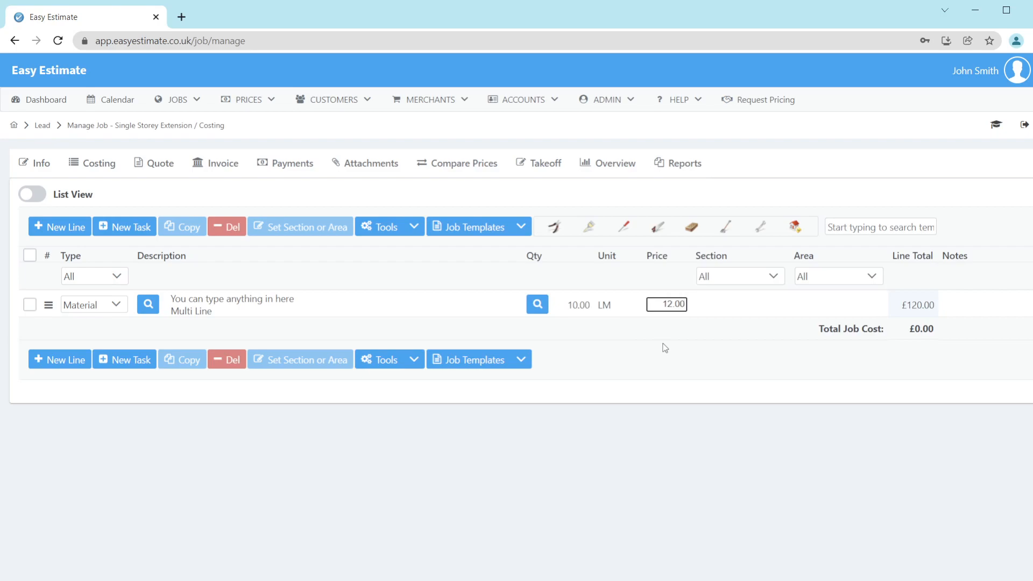
{"action": "key", "text": "Tab"}
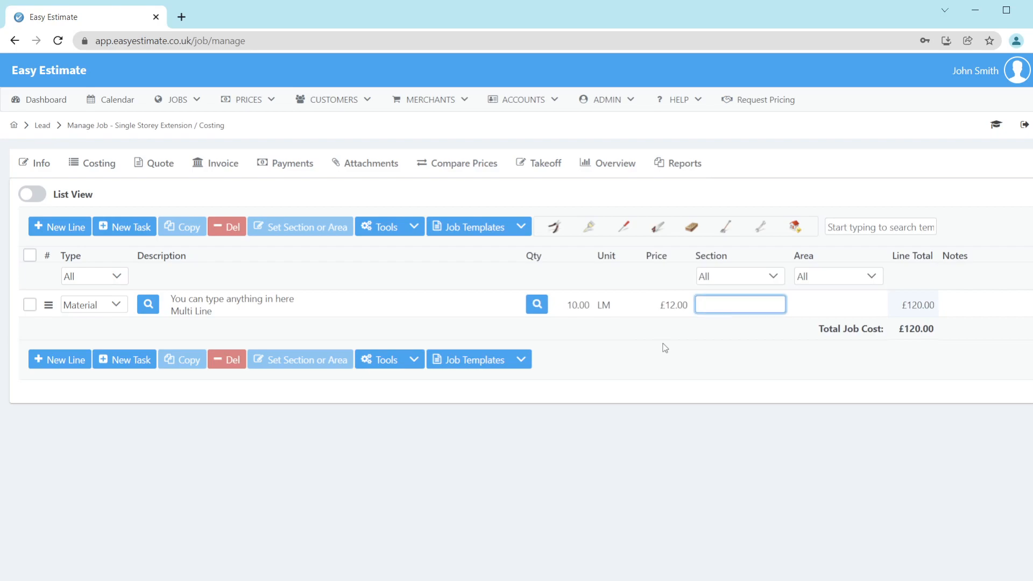
{"action": "left_click", "coordinate": [723, 325]}
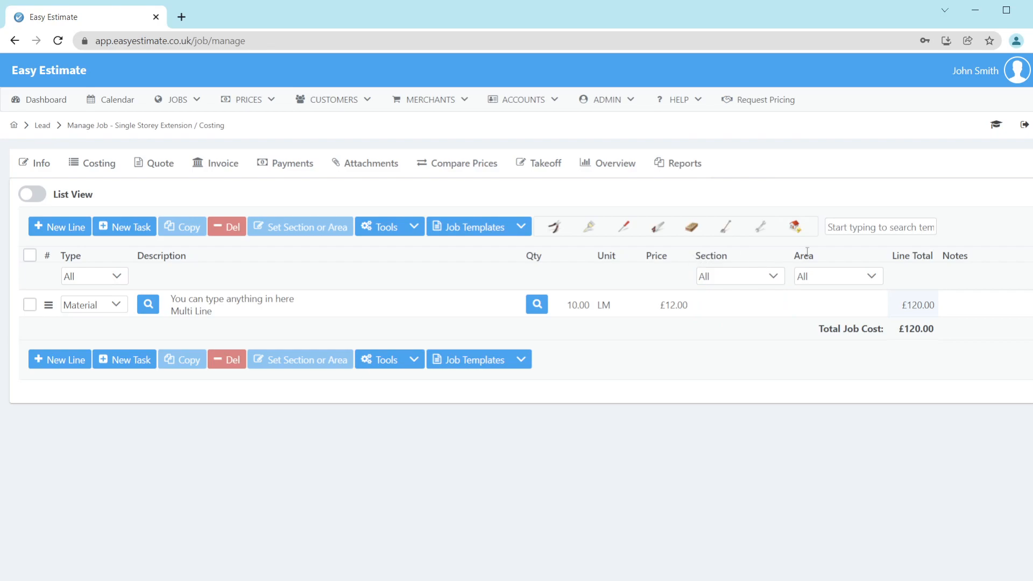
Step: Assign the costing line to the Electrical section
{"action": "left_click", "coordinate": [739, 306]}
{"action": "type", "text": "W"}
{"action": "key", "text": "BackSpace"}
{"action": "type", "text": "F"}
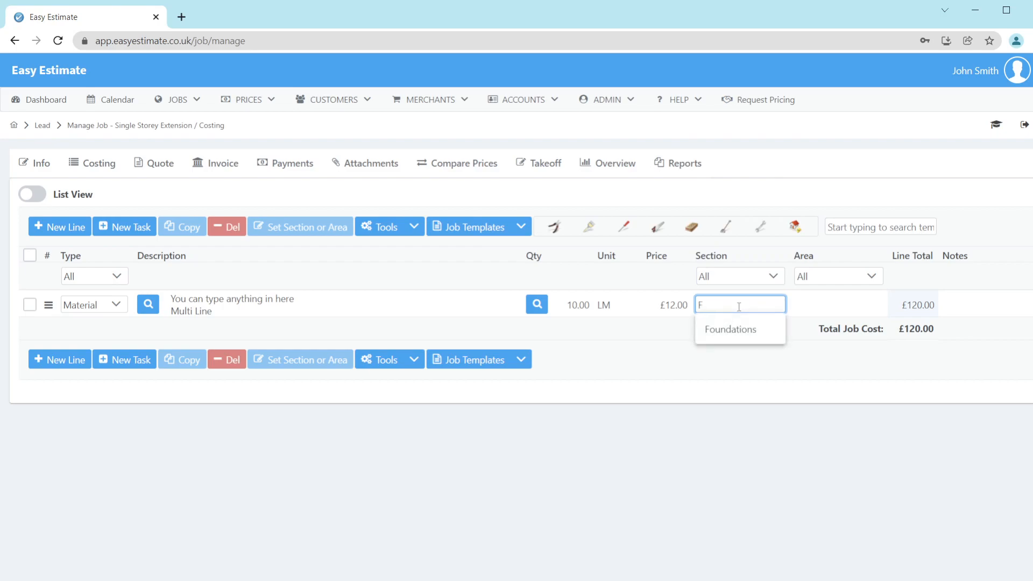
{"action": "key", "text": "BackSpace"}
{"action": "type", "text": "Ele"}
{"action": "left_click", "coordinate": [726, 333]}
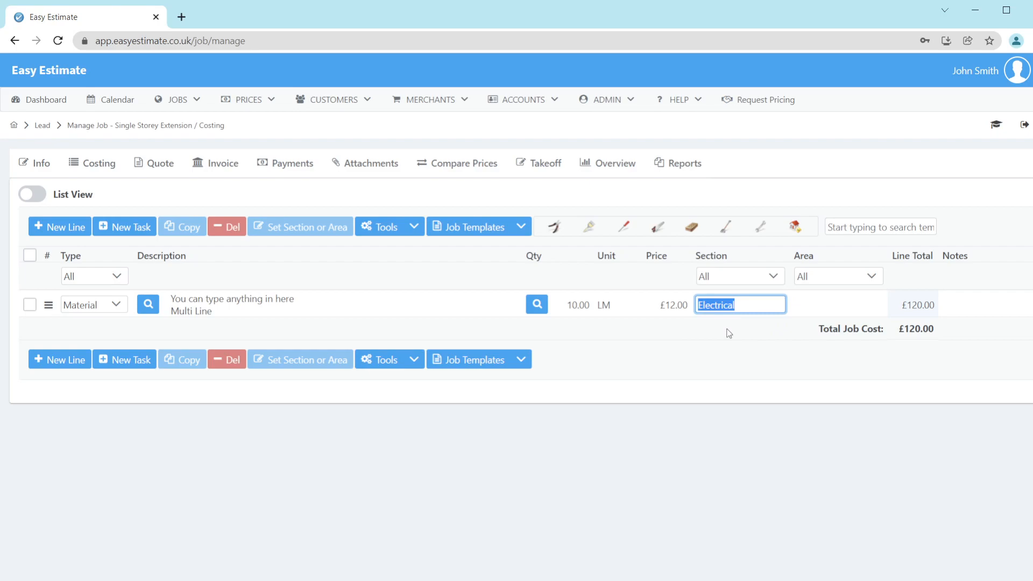
{"action": "left_click", "coordinate": [763, 312]}
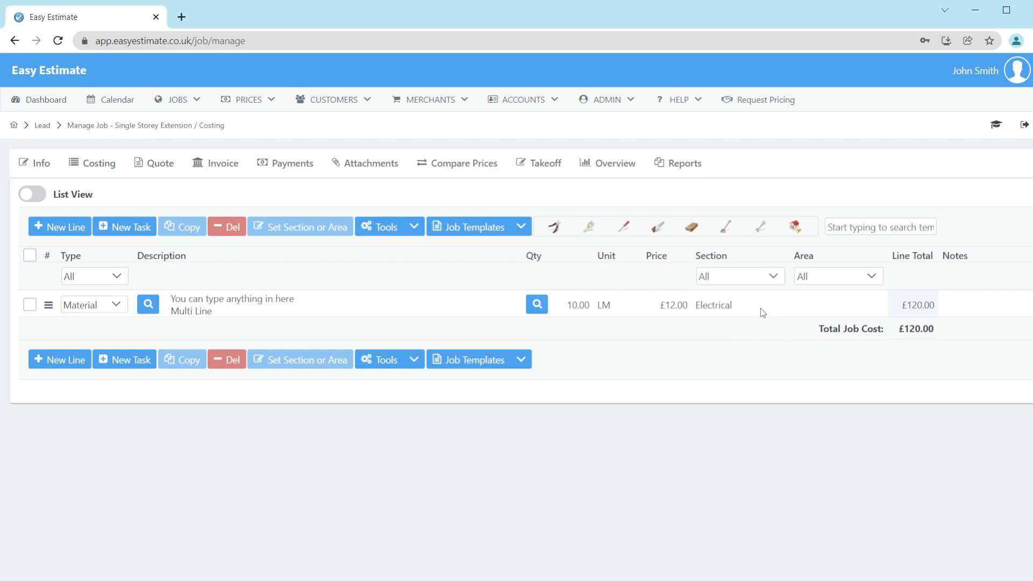
Step: Assign the costing line to the Kitchen area
{"action": "left_click", "coordinate": [828, 303]}
{"action": "type", "text": "B"}
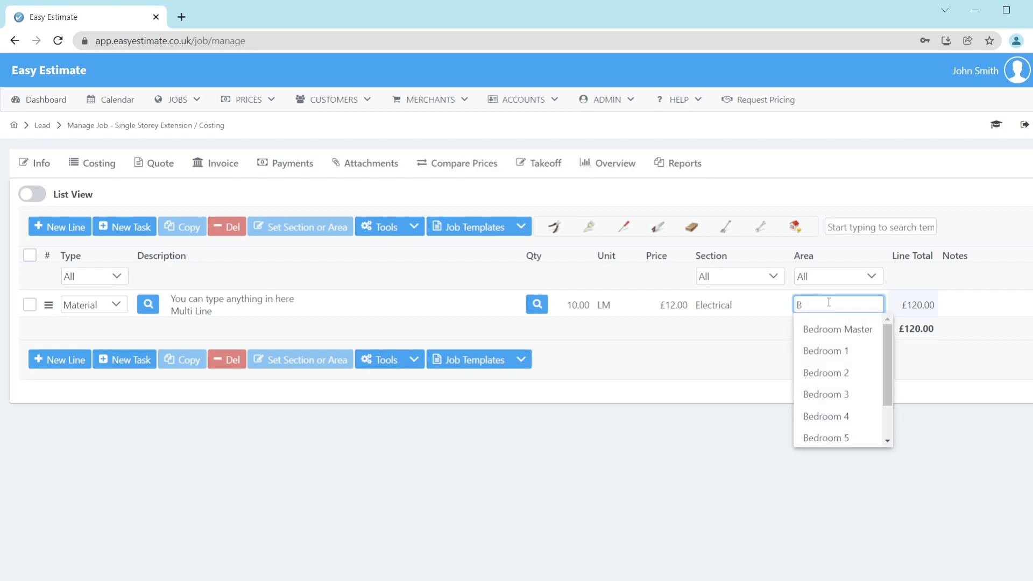
{"action": "key", "text": "BackSpace"}
{"action": "type", "text": "K"}
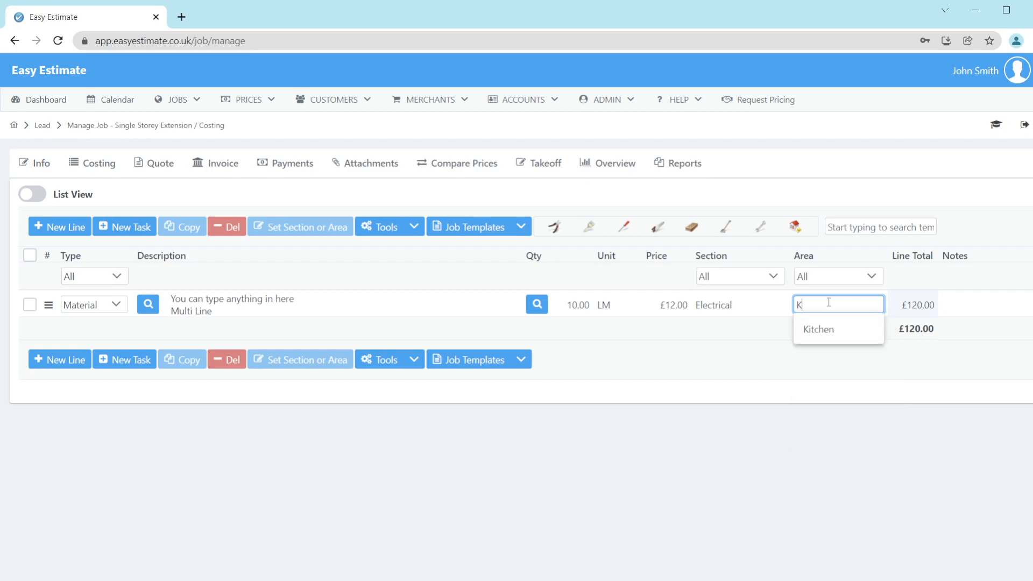
{"action": "left_click", "coordinate": [836, 326]}
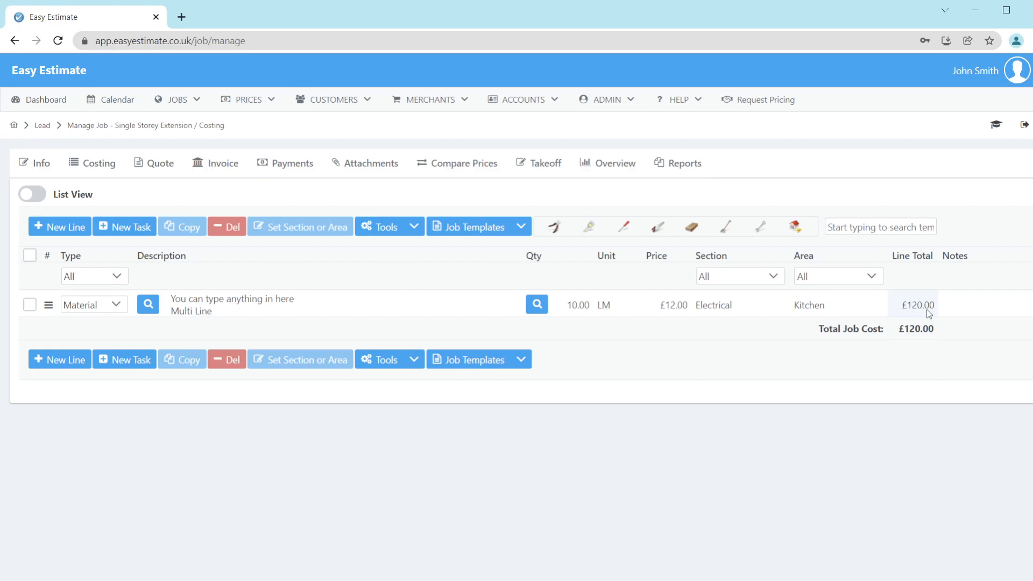
Step: Add the note "Private Notes" to the costing line
{"action": "left_click", "coordinate": [963, 312]}
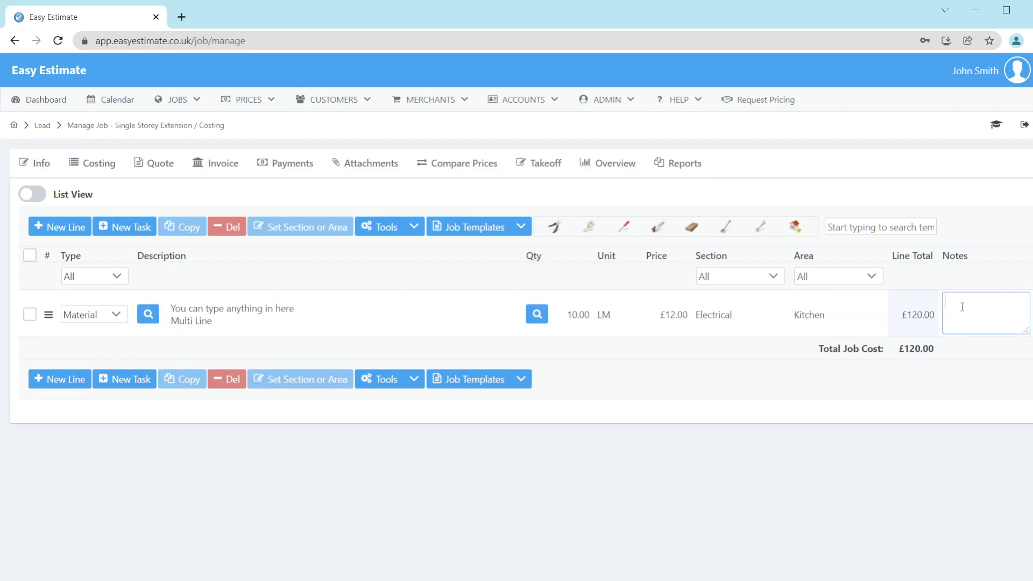
{"action": "type", "text": "Private Notes"}
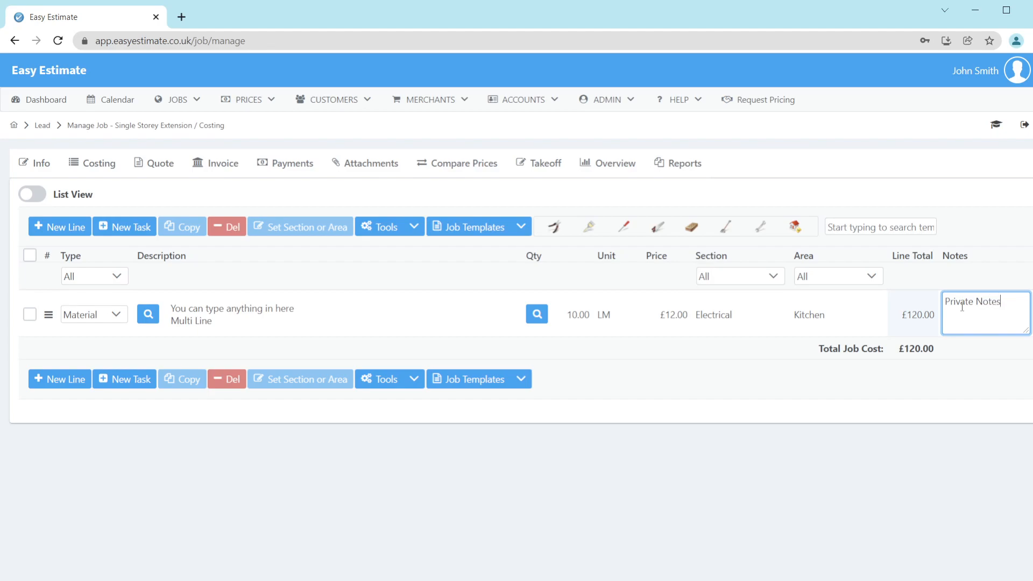
{"action": "left_click", "coordinate": [990, 348]}
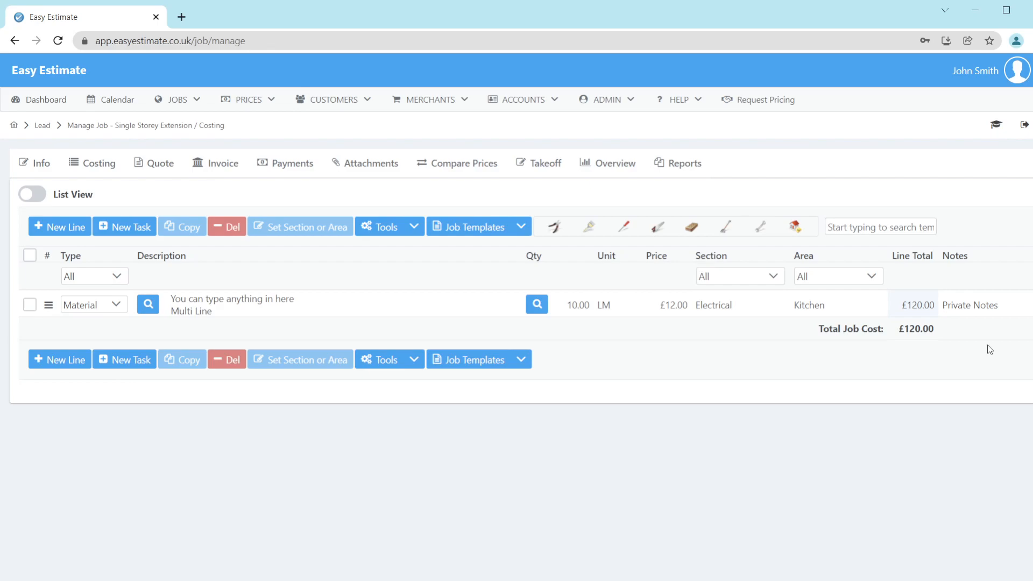
Step: Add the Double Leaf wall template's items to the job, using a length of 10 LM and a height of 2.4 LM
{"action": "left_click", "coordinate": [693, 237]}
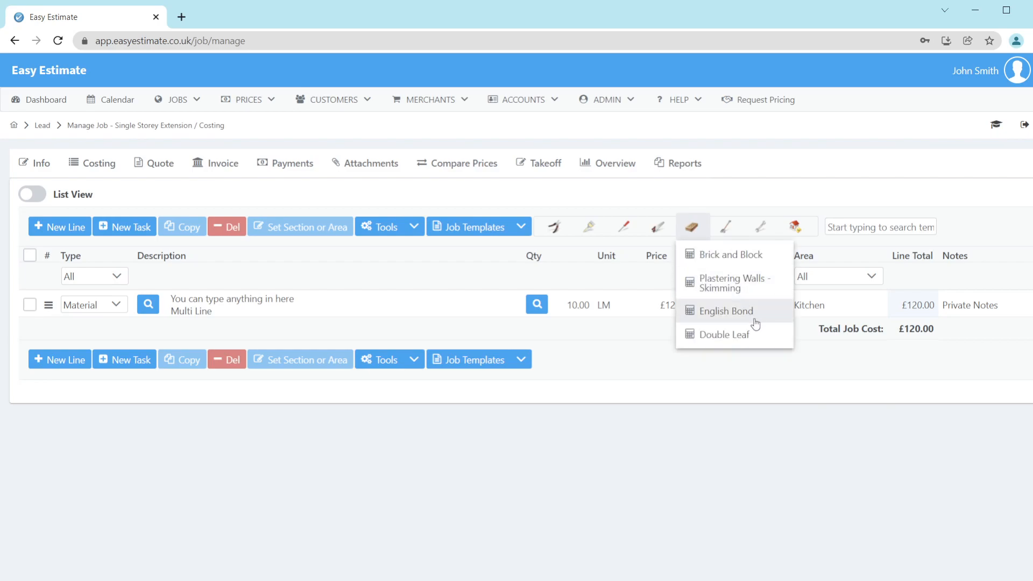
{"action": "left_click", "coordinate": [724, 335]}
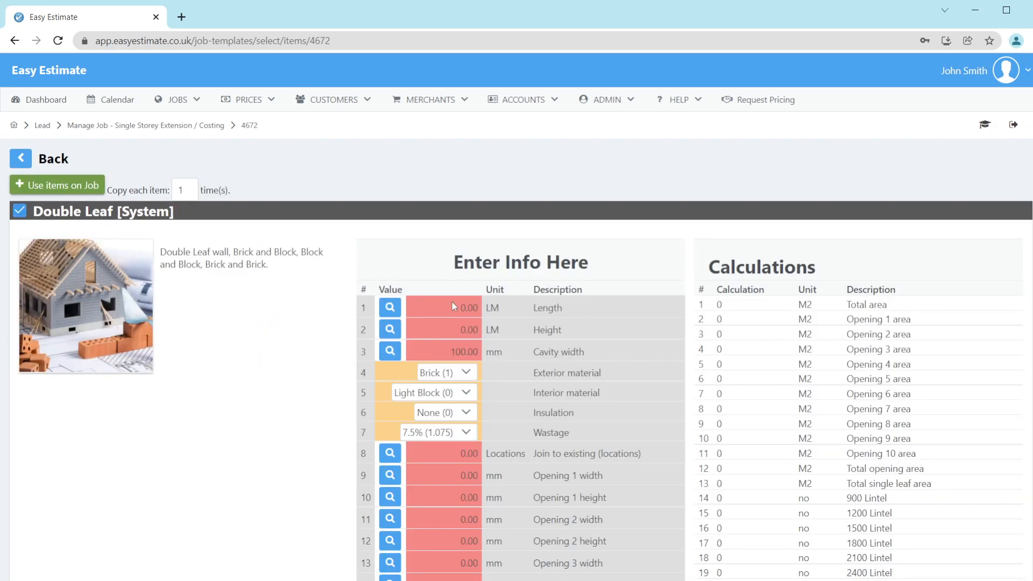
{"action": "left_click", "coordinate": [453, 306]}
{"action": "type", "text": "10.00"}
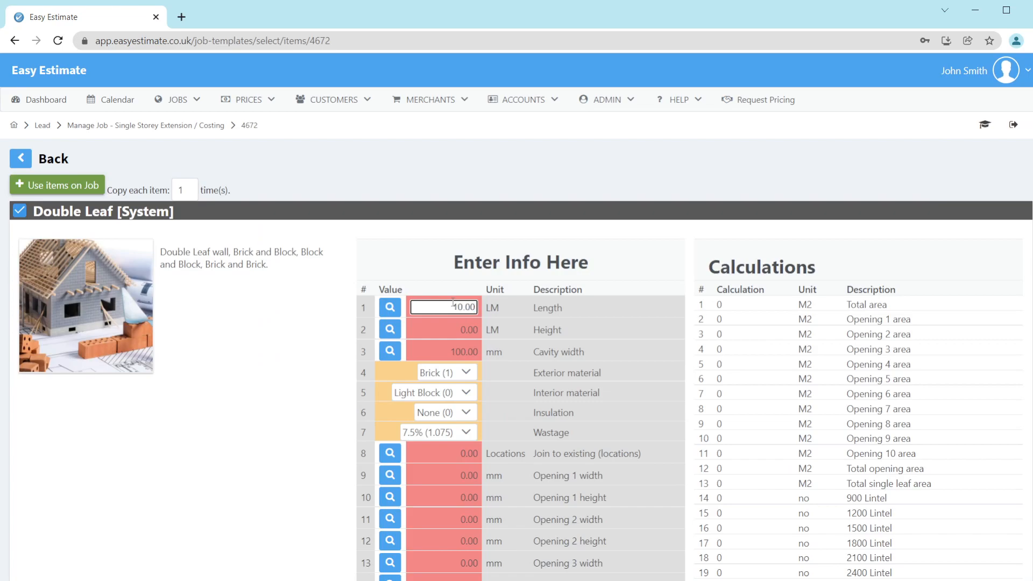
{"action": "left_click", "coordinate": [446, 329]}
{"action": "type", "text": "2.4"}
{"action": "key", "text": "Tab"}
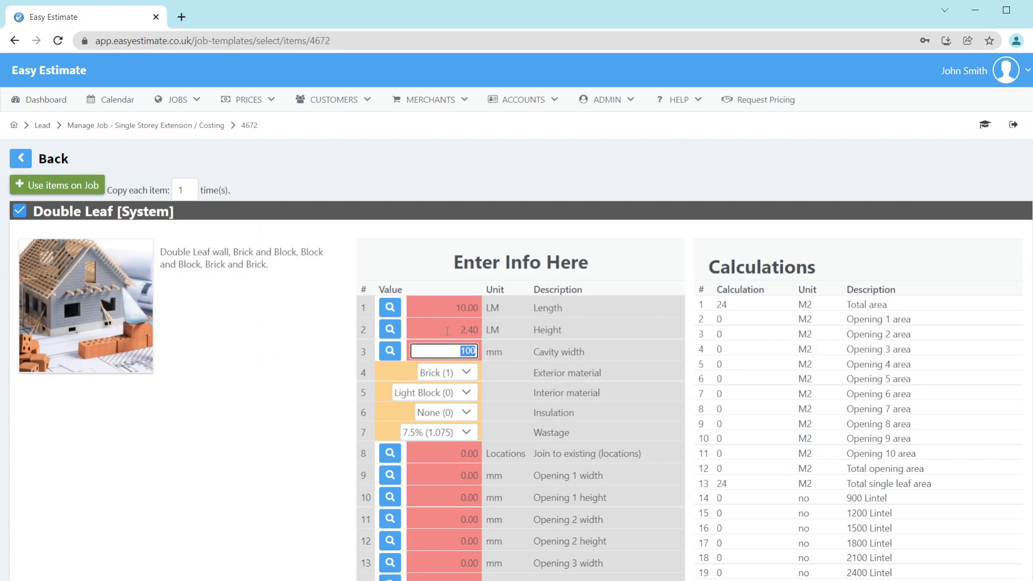
{"action": "left_click", "coordinate": [60, 191]}
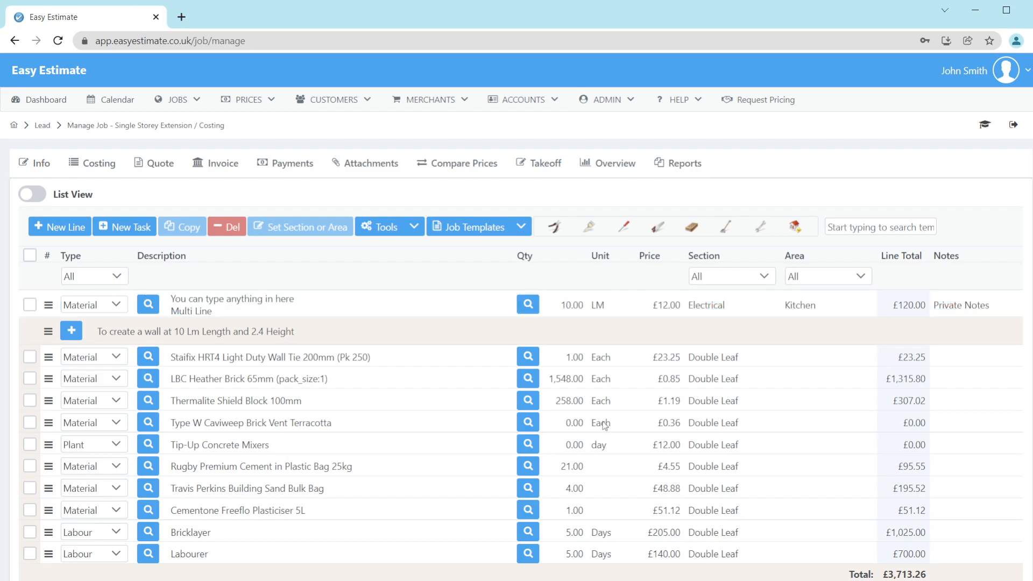
Step: Set the quantity of the Tip-Up Concrete Mixers line to 1
{"action": "left_click", "coordinate": [573, 362]}
{"action": "left_click", "coordinate": [573, 400]}
{"action": "left_click", "coordinate": [574, 423]}
{"action": "left_click", "coordinate": [574, 444]}
{"action": "type", "text": "1"}
{"action": "key", "text": "Tab"}
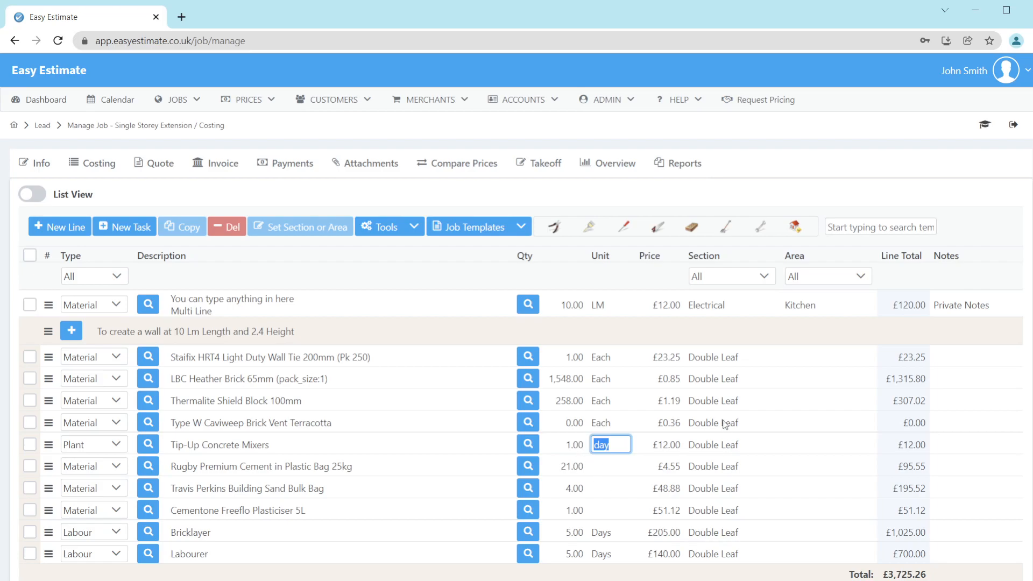
{"action": "left_click", "coordinate": [735, 579]}
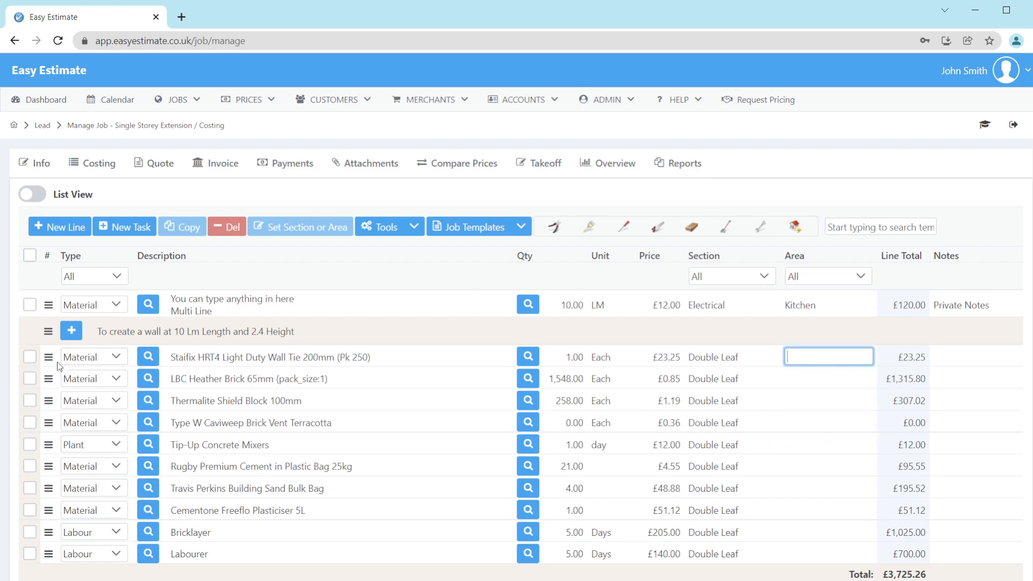
Step: Assign all ten items of the 10 LM wall task to the Garage area in one bulk update
{"action": "left_click", "coordinate": [29, 357]}
{"action": "left_click", "coordinate": [29, 379]}
{"action": "left_click", "coordinate": [30, 401]}
{"action": "left_click", "coordinate": [30, 423]}
{"action": "left_click", "coordinate": [30, 444]}
{"action": "left_click", "coordinate": [30, 467]}
{"action": "left_click", "coordinate": [29, 488]}
{"action": "left_click", "coordinate": [30, 510]}
{"action": "left_click", "coordinate": [29, 533]}
{"action": "left_click", "coordinate": [30, 553]}
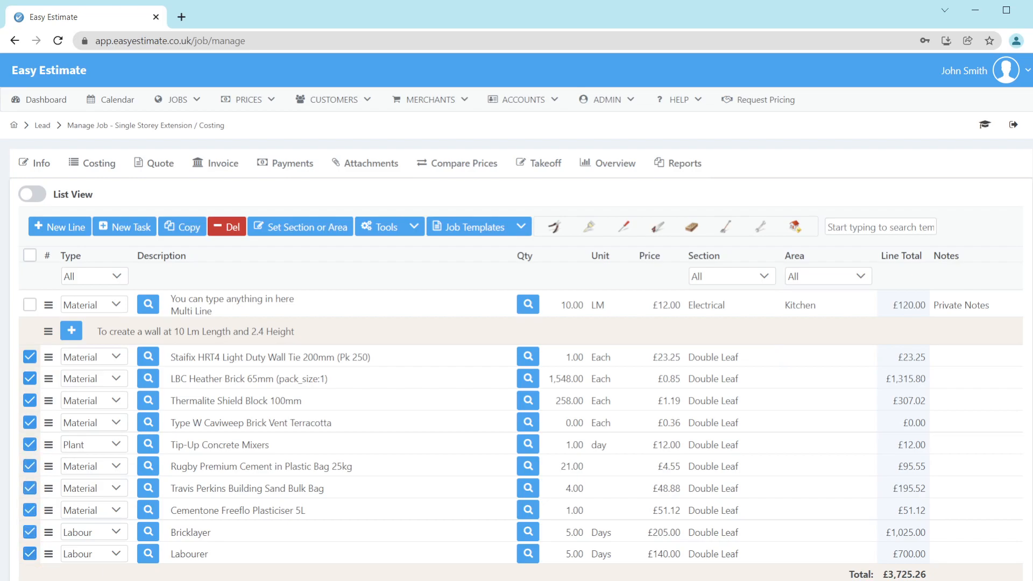
{"action": "left_click", "coordinate": [304, 227]}
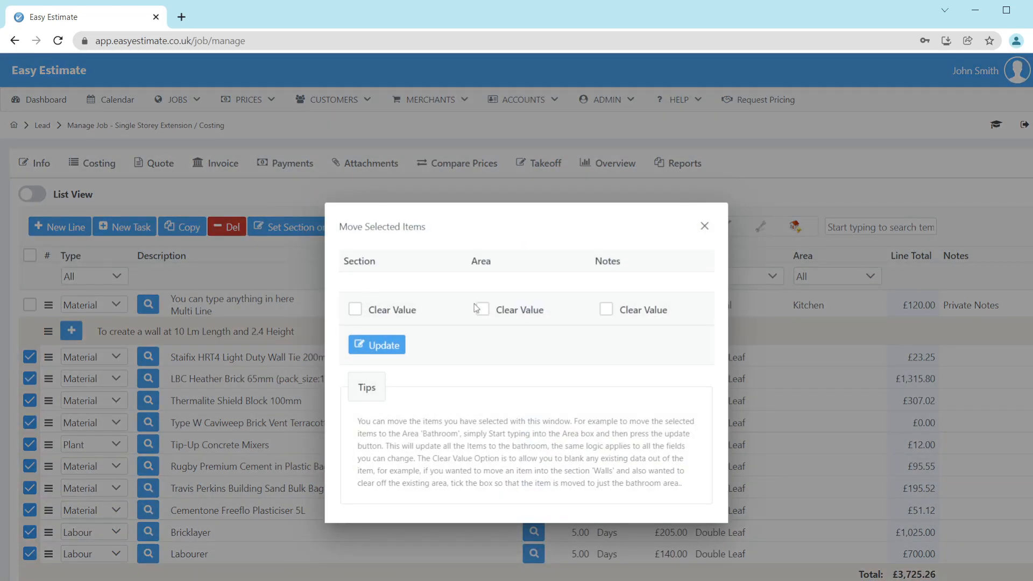
{"action": "left_click", "coordinate": [491, 280]}
{"action": "type", "text": "Garage"}
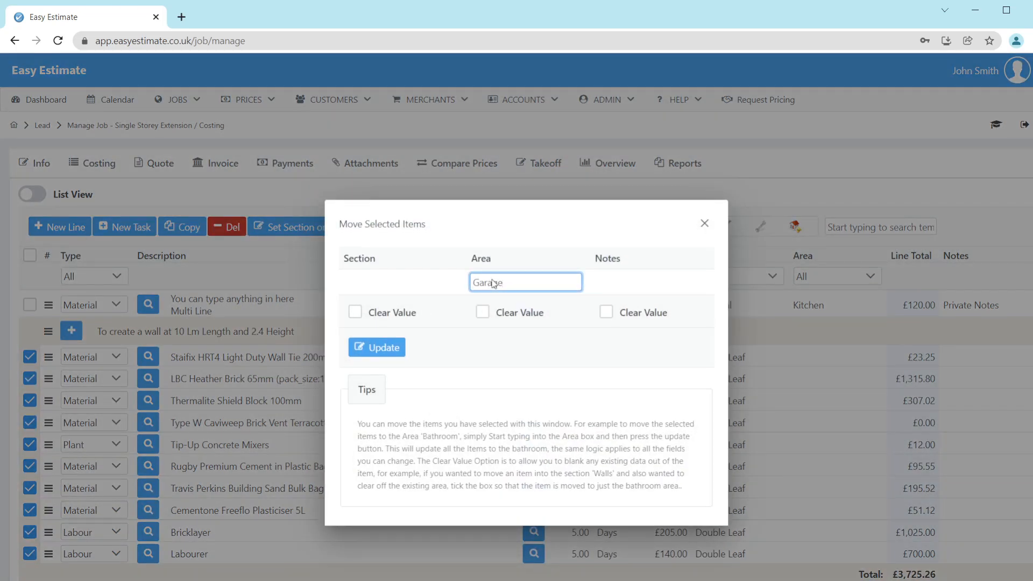
{"action": "left_click", "coordinate": [385, 349]}
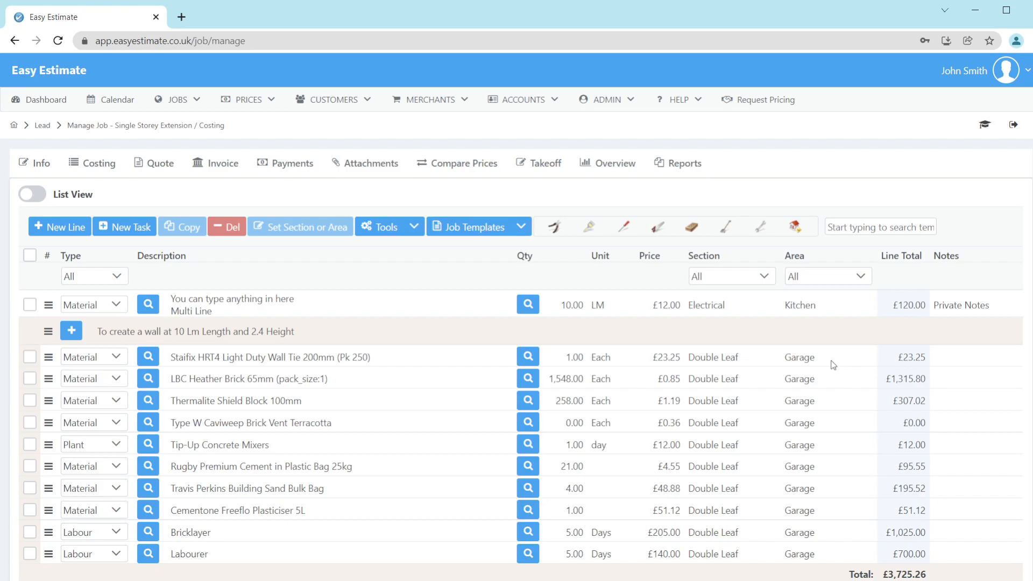
Step: Add the Double Leaf wall template's items to the job, using a length of 5 LM and a height of 2.4 LM
{"action": "left_click", "coordinate": [692, 227]}
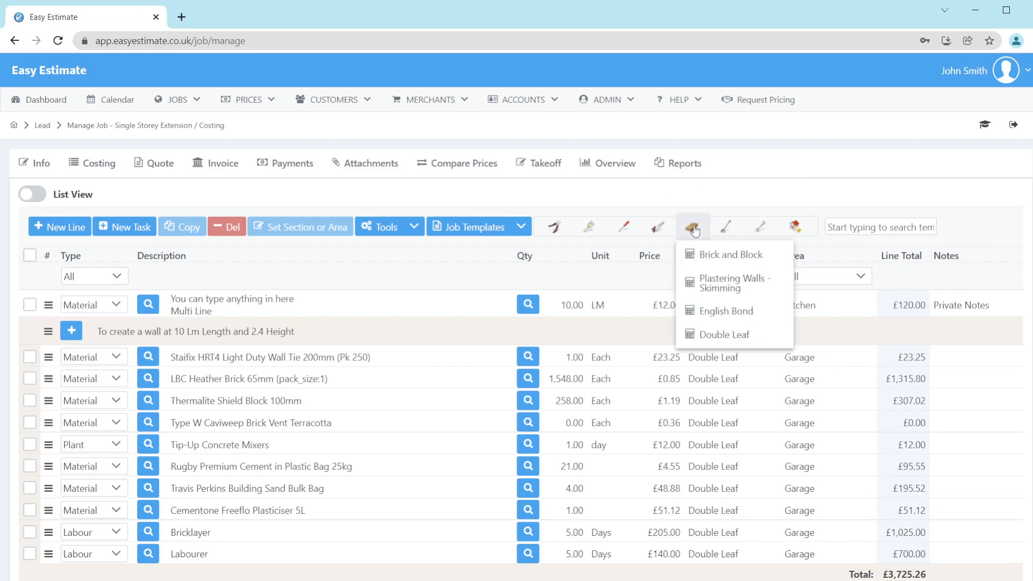
{"action": "left_click", "coordinate": [721, 337]}
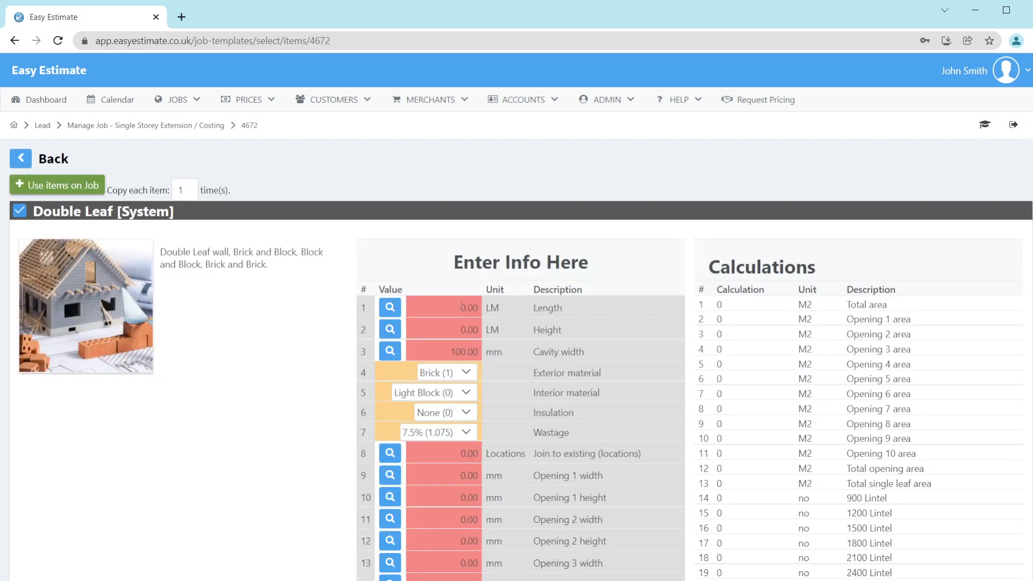
{"action": "left_click", "coordinate": [458, 305]}
{"action": "type", "text": "5"}
{"action": "left_click", "coordinate": [446, 331]}
{"action": "type", "text": "2"}
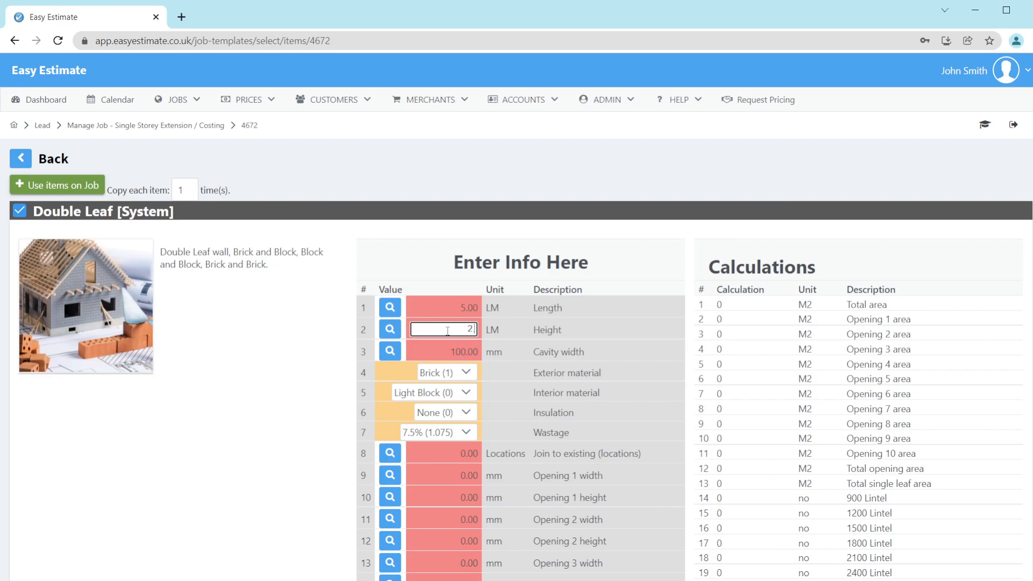
{"action": "type", "text": ".4"}
{"action": "key", "text": "Tab"}
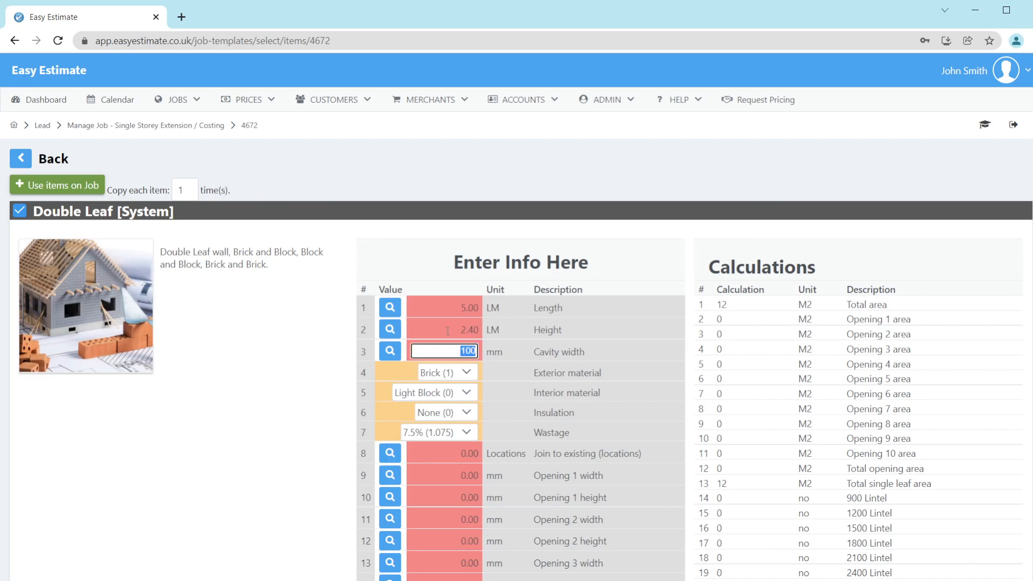
{"action": "left_click", "coordinate": [54, 185]}
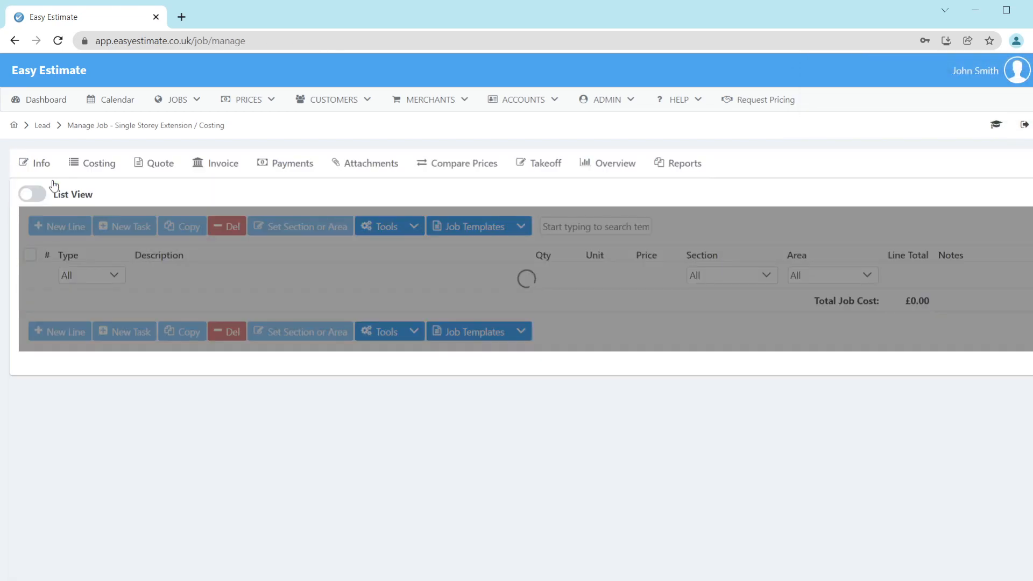
Step: Assign all ten items of the 5 LM wall task to the Kitchen area in one bulk update
{"action": "scroll", "coordinate": [629, 402], "scroll_direction": "down", "scroll_amount": 5}
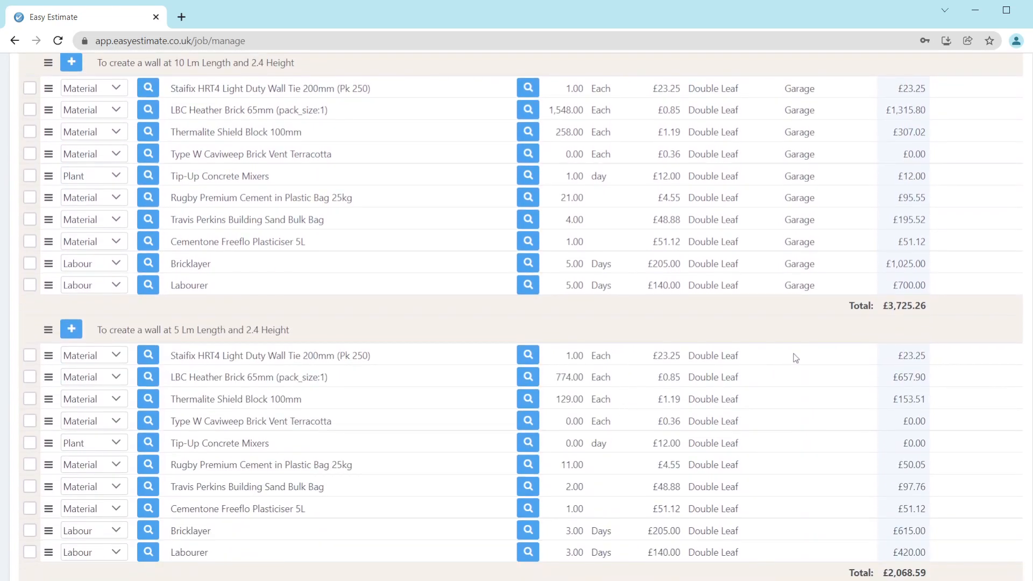
{"action": "left_click", "coordinate": [29, 355]}
{"action": "left_click", "coordinate": [29, 377]}
{"action": "left_click", "coordinate": [30, 399]}
{"action": "left_click", "coordinate": [30, 422]}
{"action": "left_click", "coordinate": [30, 443]}
{"action": "left_click", "coordinate": [30, 464]}
{"action": "left_click", "coordinate": [29, 487]}
{"action": "left_click", "coordinate": [30, 508]}
{"action": "left_click", "coordinate": [29, 531]}
{"action": "left_click", "coordinate": [29, 552]}
{"action": "left_click", "coordinate": [341, 579]}
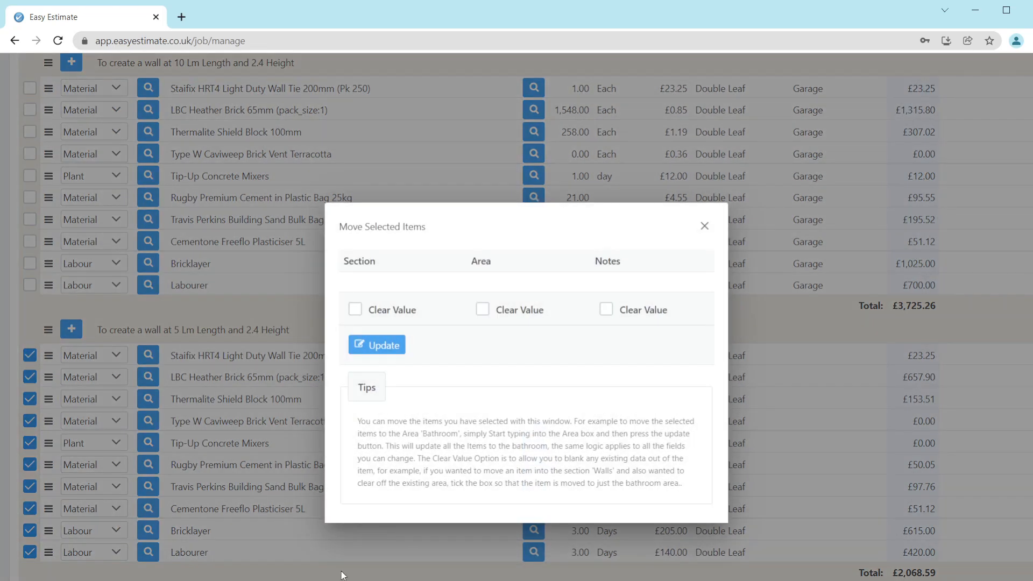
{"action": "left_click", "coordinate": [507, 281]}
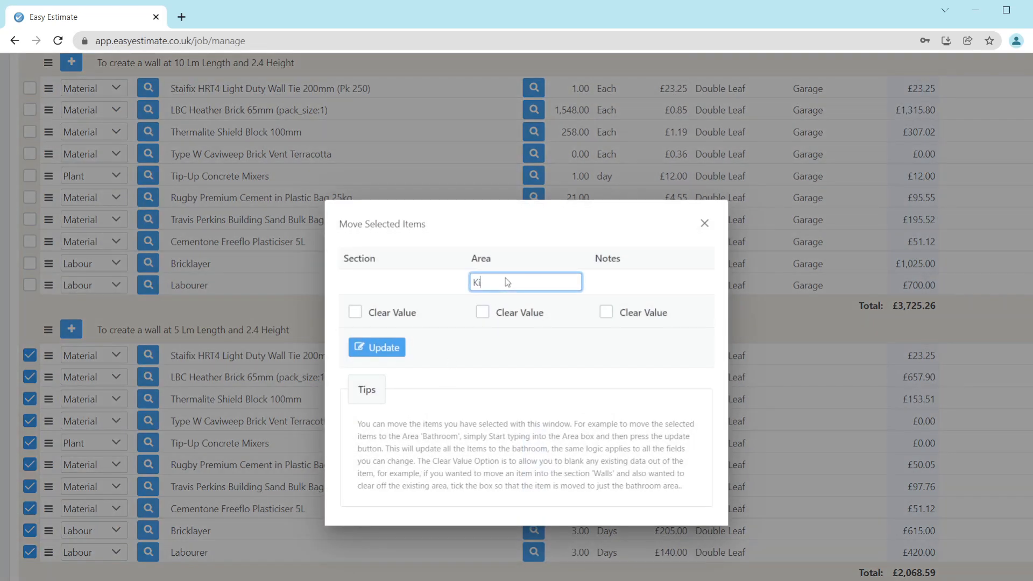
{"action": "type", "text": "Kitc"}
{"action": "key", "text": "BackSpace"}
{"action": "type", "text": "chen"}
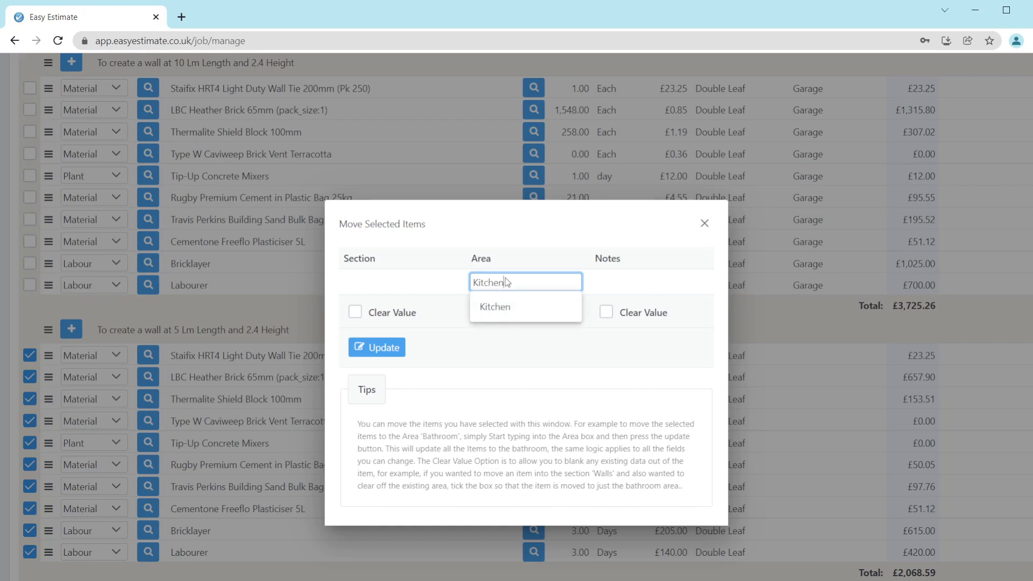
{"action": "key", "text": "Tab"}
{"action": "left_click", "coordinate": [370, 362]}
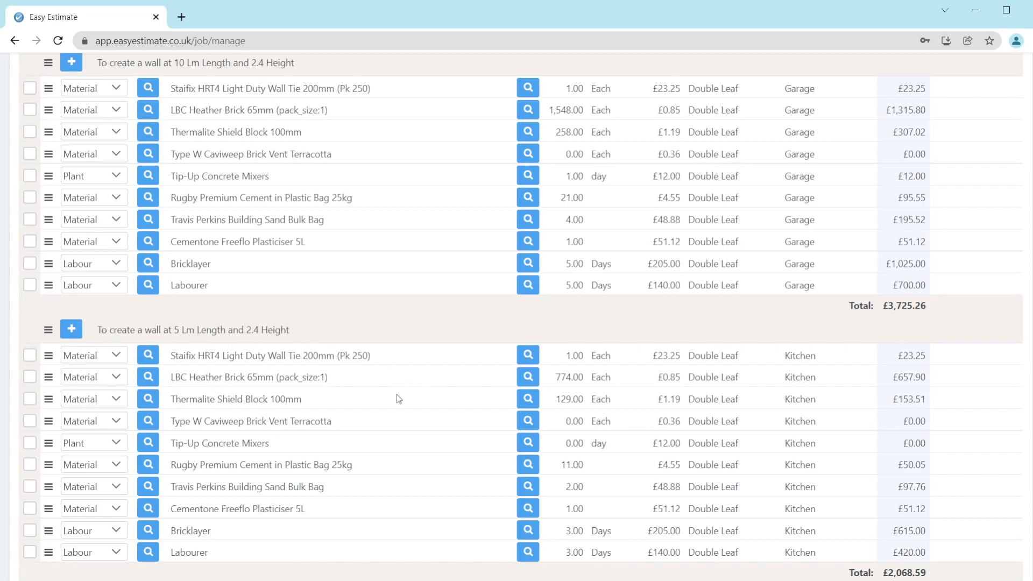
Step: Examine the titles and totals of the two Double Leaf wall tasks in the costing list
{"action": "scroll", "coordinate": [392, 396], "scroll_direction": "up", "scroll_amount": 3}
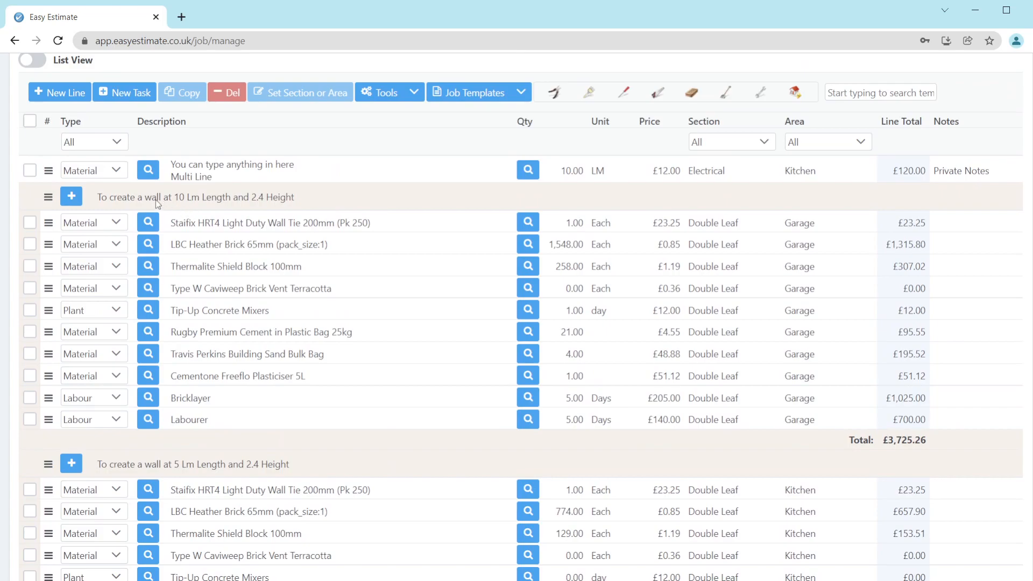
{"action": "left_click", "coordinate": [156, 199]}
{"action": "left_click", "coordinate": [156, 199]}
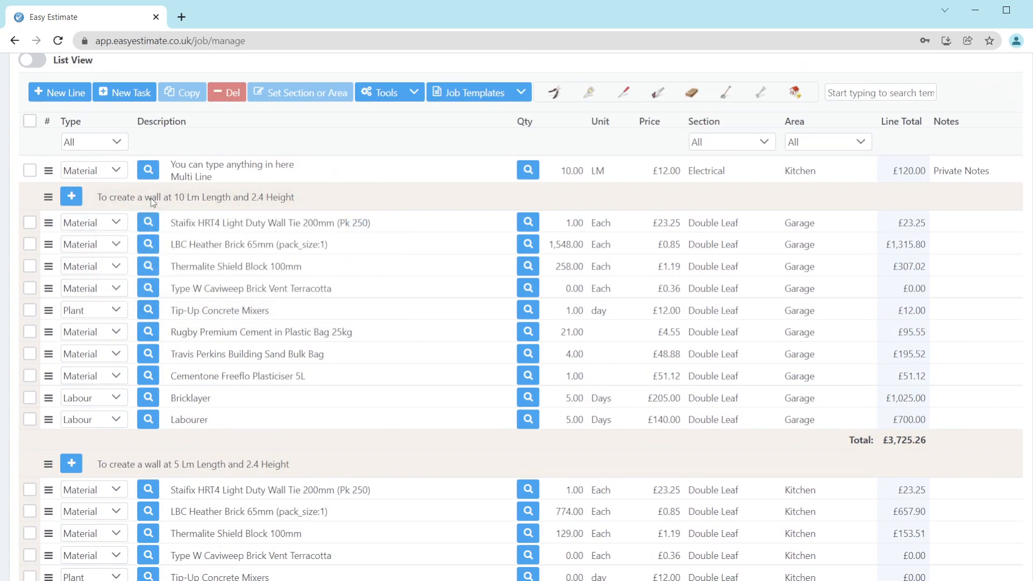
{"action": "left_click", "coordinate": [254, 465]}
{"action": "left_click", "coordinate": [254, 464]}
{"action": "left_click_drag", "start_coordinate": [846, 439], "coordinate": [940, 437]}
{"action": "scroll", "coordinate": [941, 437], "scroll_direction": "down", "scroll_amount": 2}
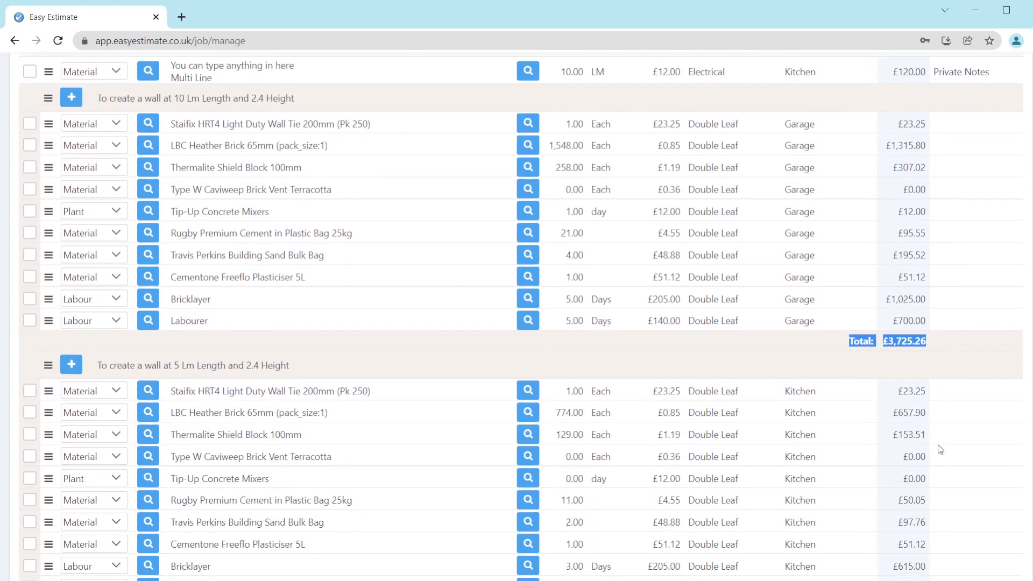
{"action": "left_click_drag", "start_coordinate": [848, 572], "coordinate": [930, 572]}
Step: Reorder the wall tasks so the 10 LM wall sits below the 5 LM wall
{"action": "scroll", "coordinate": [168, 313], "scroll_direction": "up", "scroll_amount": 2}
{"action": "scroll", "coordinate": [168, 313], "scroll_direction": "up", "scroll_amount": 2}
{"action": "mouse_move", "coordinate": [48, 198]}
{"action": "left_mouse_down"}
{"action": "mouse_move", "coordinate": [37, 440]}
{"action": "mouse_move", "coordinate": [47, 462]}
{"action": "mouse_move", "coordinate": [53, 199]}
{"action": "left_mouse_up"}
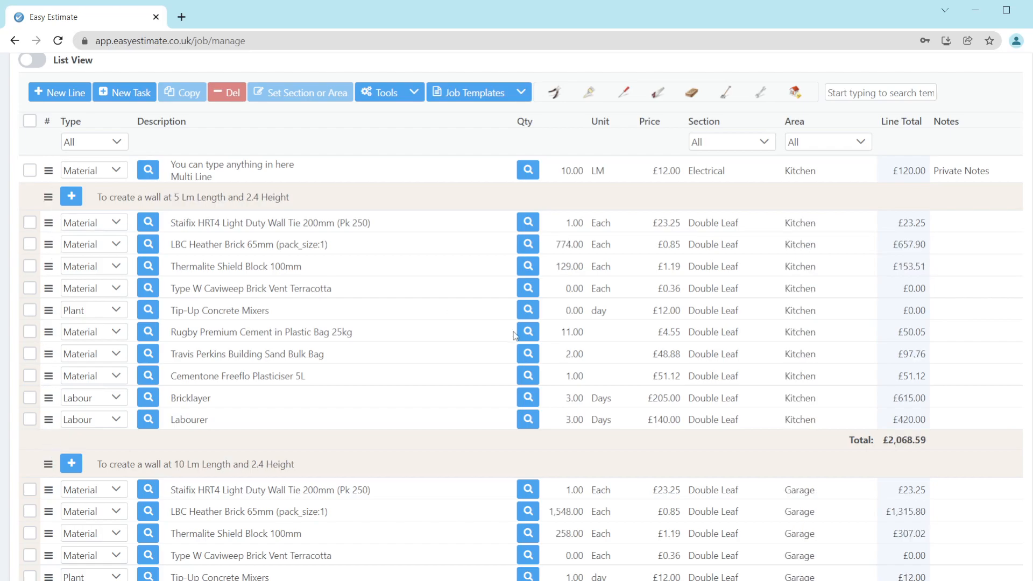
Step: Filter the costing list to the Double Leaf section and the Garage area
{"action": "scroll", "coordinate": [514, 336], "scroll_direction": "up", "scroll_amount": 3}
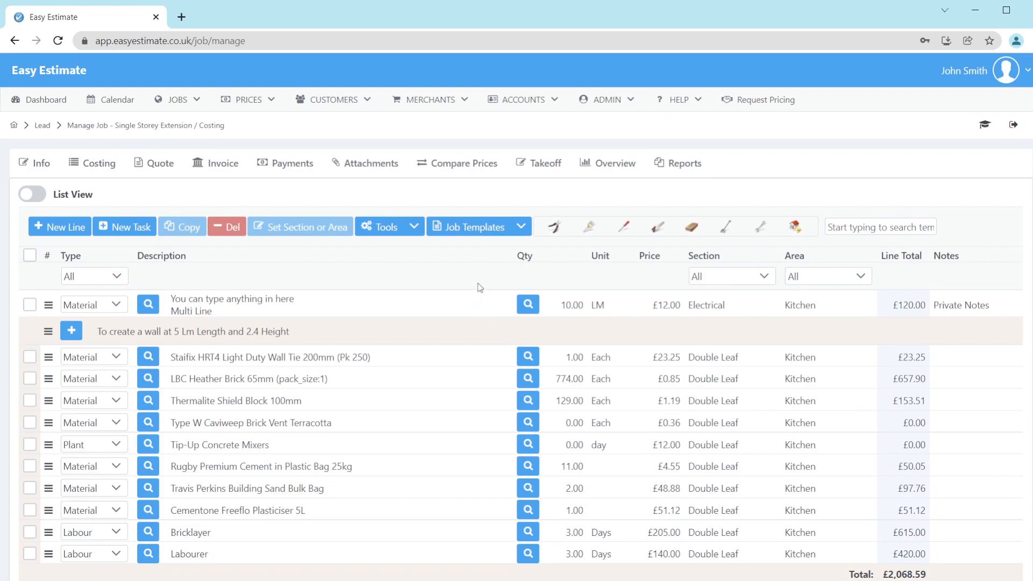
{"action": "left_click", "coordinate": [111, 276]}
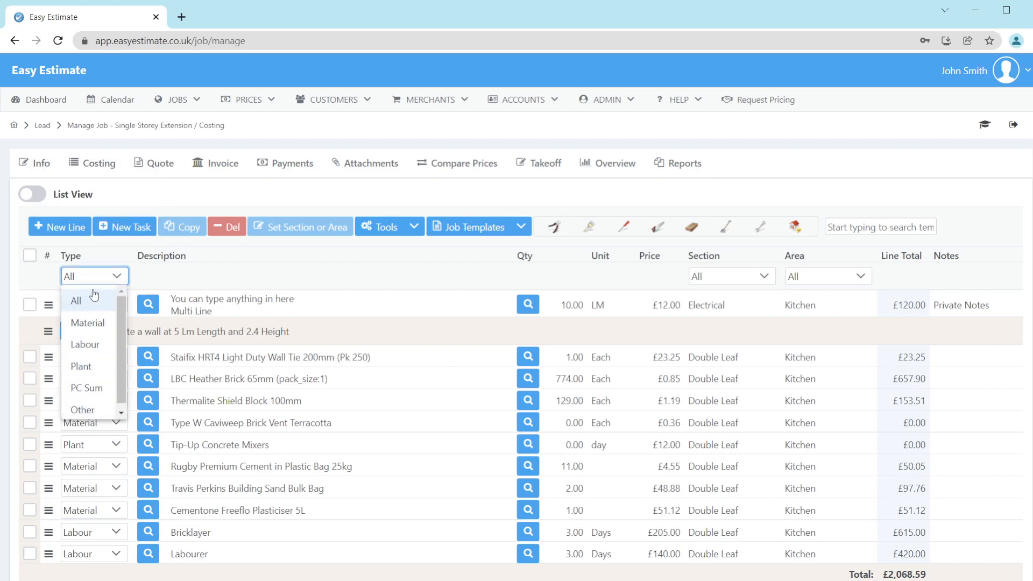
{"action": "left_click", "coordinate": [740, 279]}
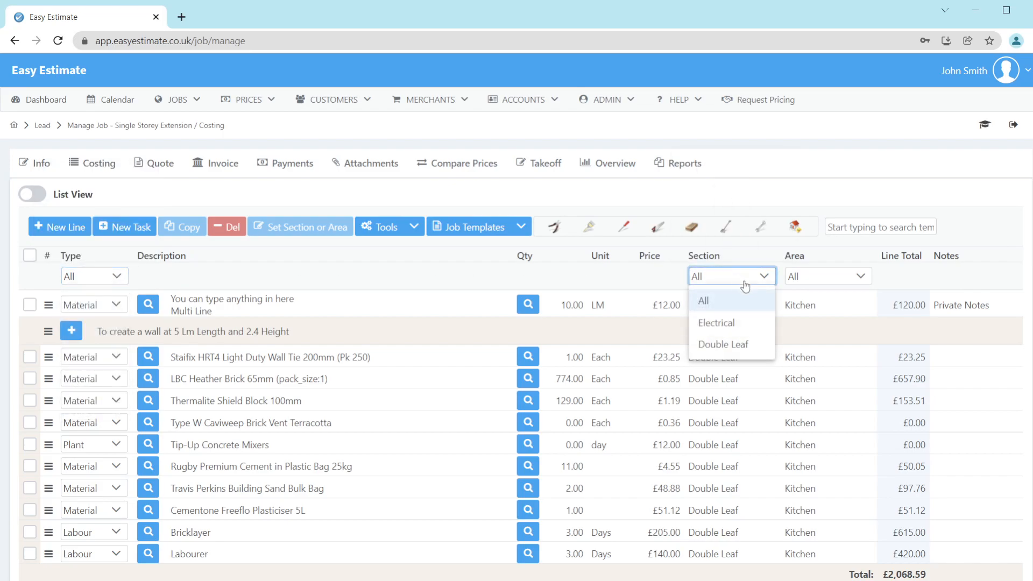
{"action": "left_click", "coordinate": [754, 347]}
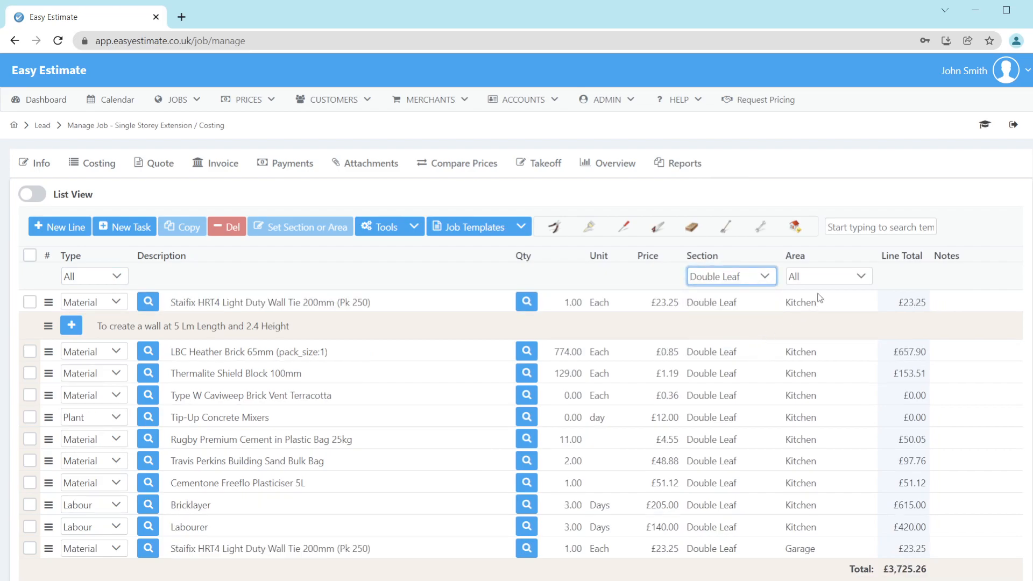
{"action": "left_click", "coordinate": [834, 278]}
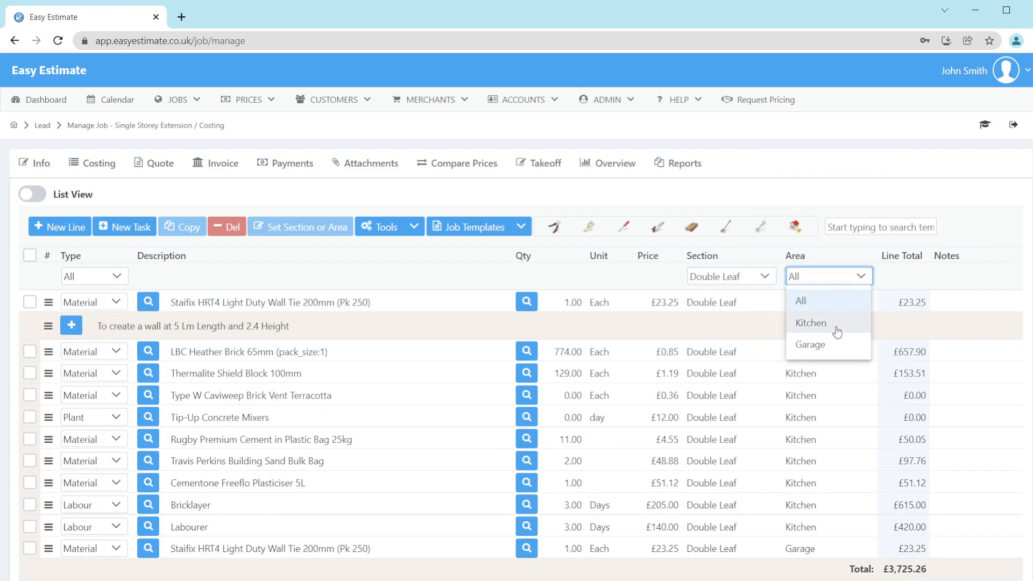
{"action": "left_click", "coordinate": [836, 343]}
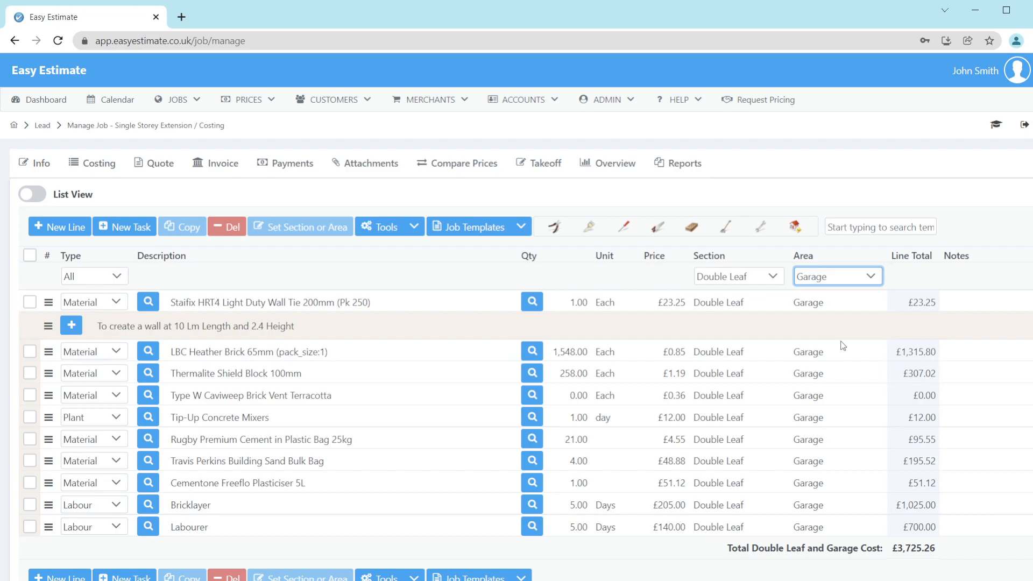
{"action": "mouse_move", "coordinate": [837, 282]}
Step: Add a blank costing line to the filtered Double Leaf and Garage list, check its section and area, and try moving it up
{"action": "left_click", "coordinate": [67, 578]}
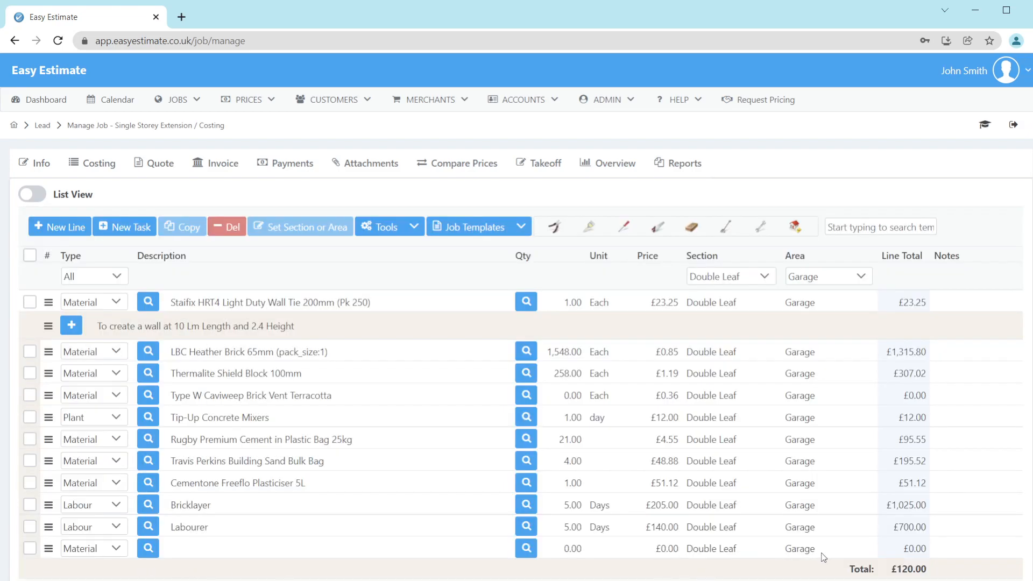
{"action": "left_click", "coordinate": [826, 552]}
{"action": "left_click", "coordinate": [760, 550]}
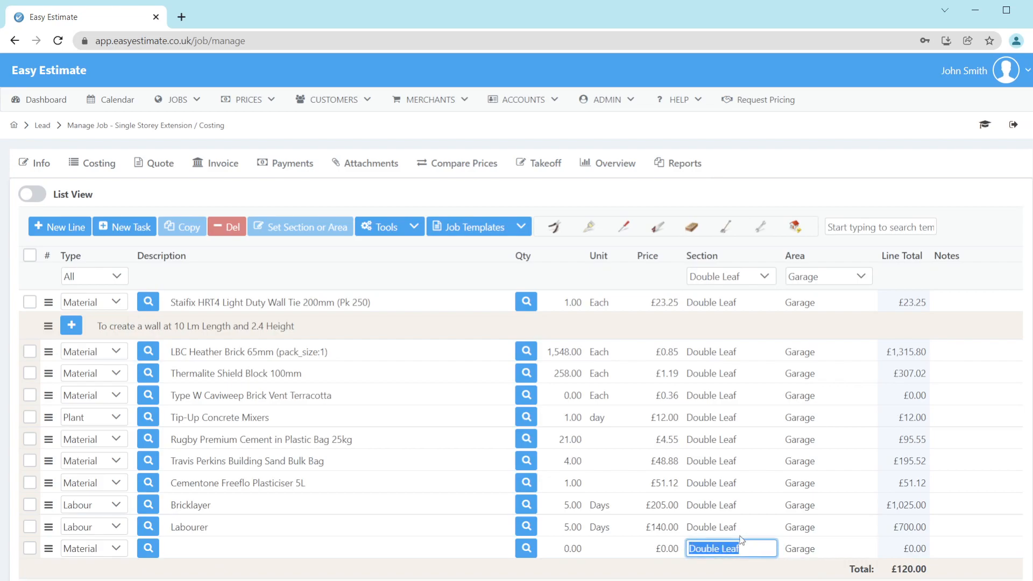
{"action": "left_click", "coordinate": [816, 549]}
{"action": "left_click", "coordinate": [764, 553]}
{"action": "left_click", "coordinate": [46, 554]}
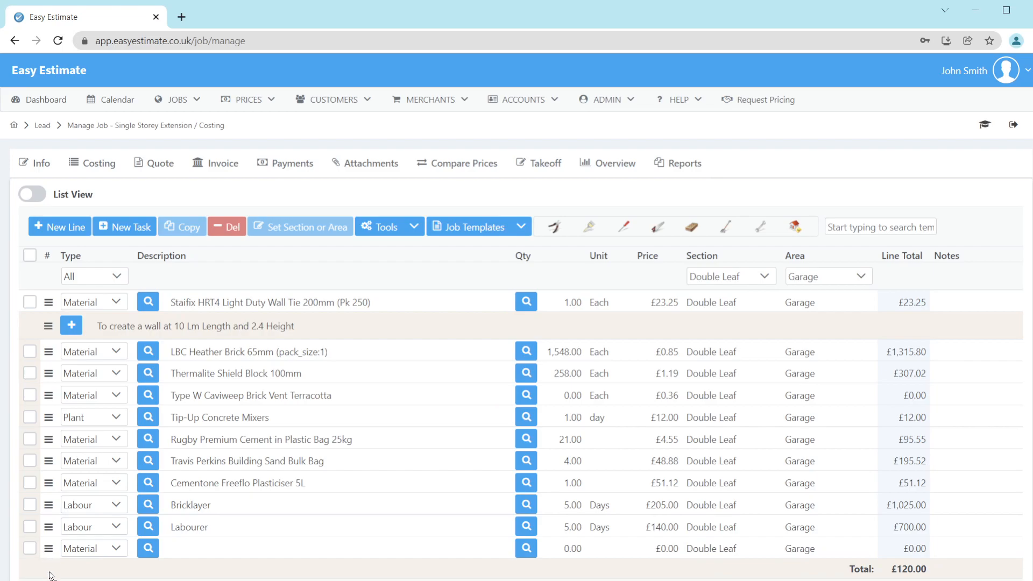
{"action": "left_click_drag", "start_coordinate": [48, 549], "coordinate": [48, 487]}
Step: Reset the Section and Area filters to All to list every costing line
{"action": "left_click", "coordinate": [718, 276]}
{"action": "left_click", "coordinate": [726, 301]}
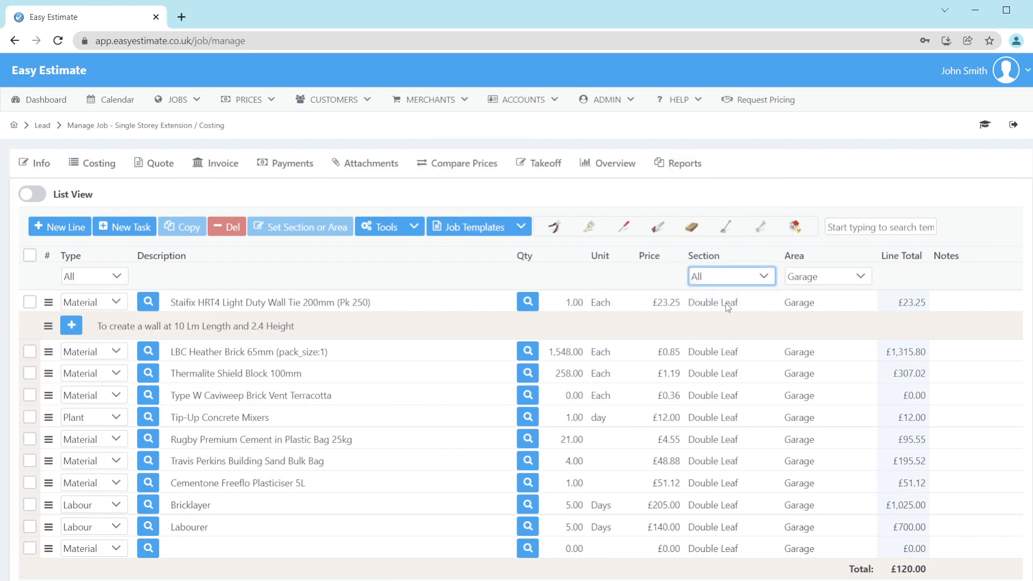
{"action": "left_click", "coordinate": [832, 276]}
{"action": "left_click", "coordinate": [800, 298]}
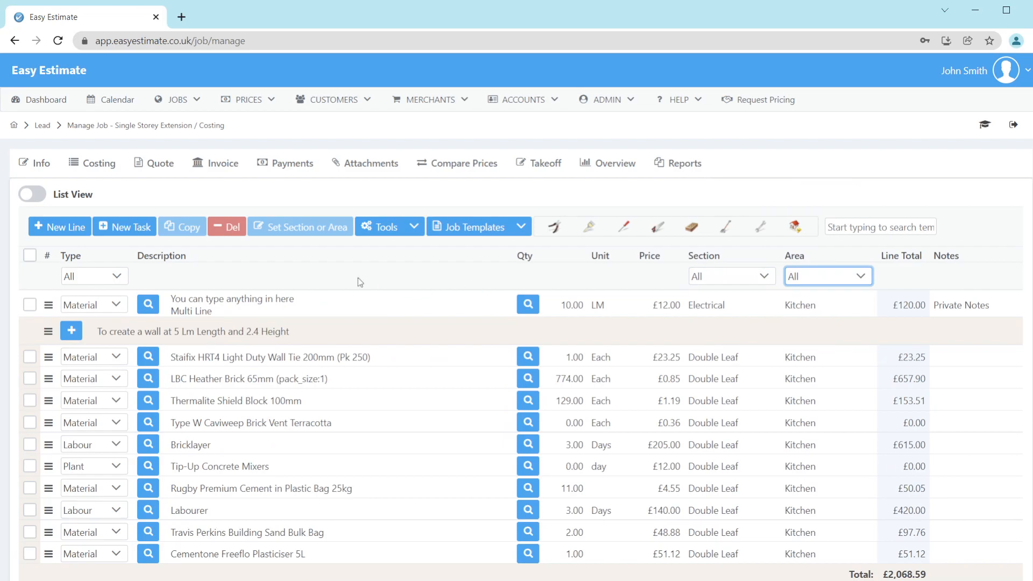
{"action": "scroll", "coordinate": [405, 431], "scroll_direction": "down", "scroll_amount": 5}
{"action": "scroll", "coordinate": [405, 431], "scroll_direction": "up", "scroll_amount": 5}
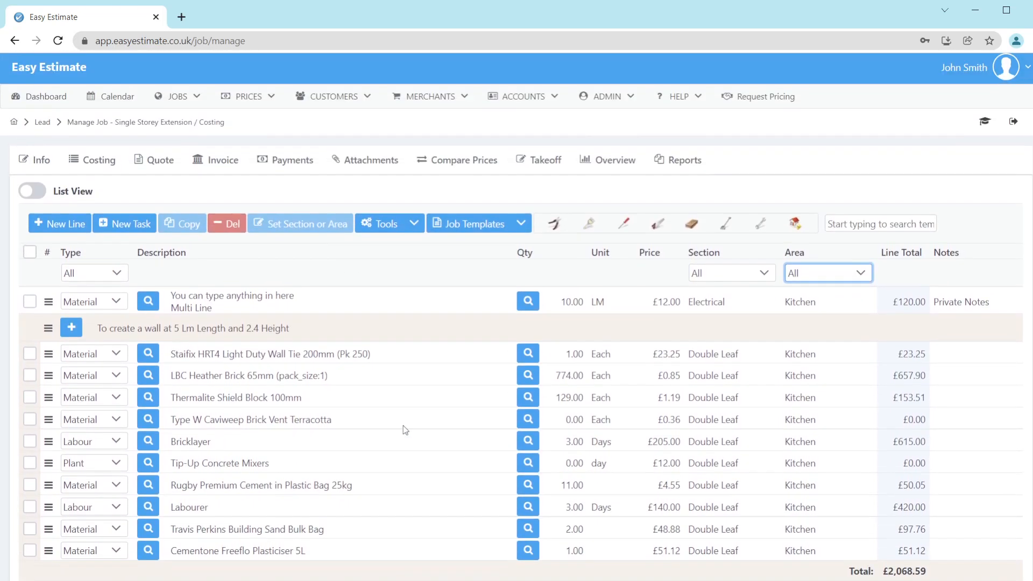
Step: Switch the costing sheet from List View to Group View and collapse the Kitchen area group
{"action": "left_click", "coordinate": [56, 197]}
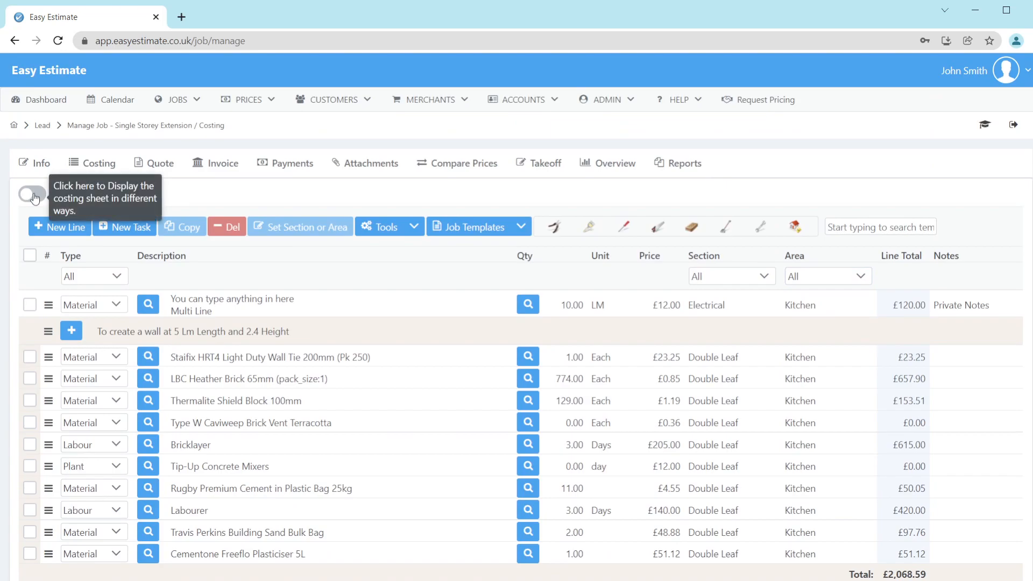
{"action": "left_click", "coordinate": [33, 195]}
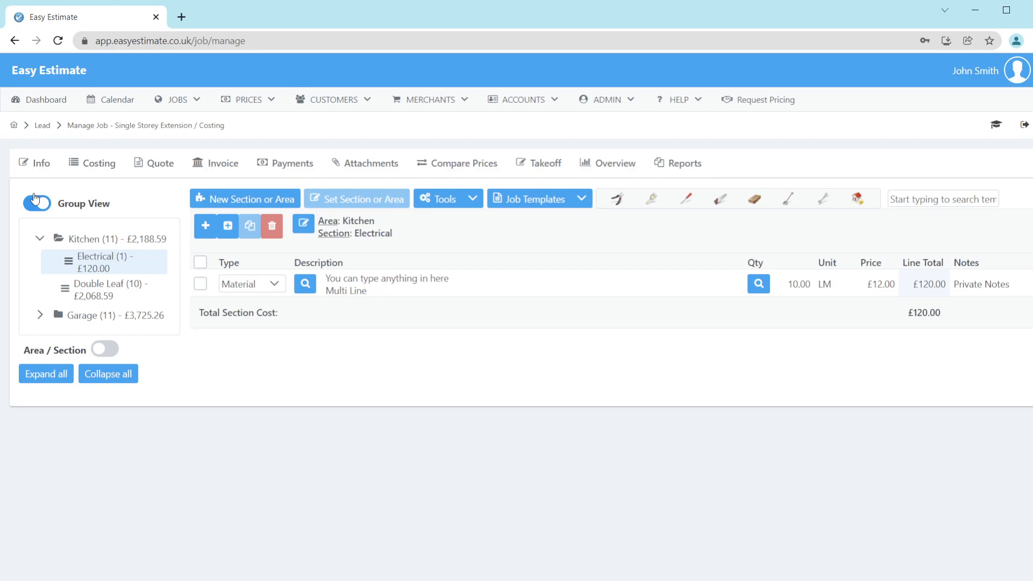
{"action": "left_click", "coordinate": [83, 240]}
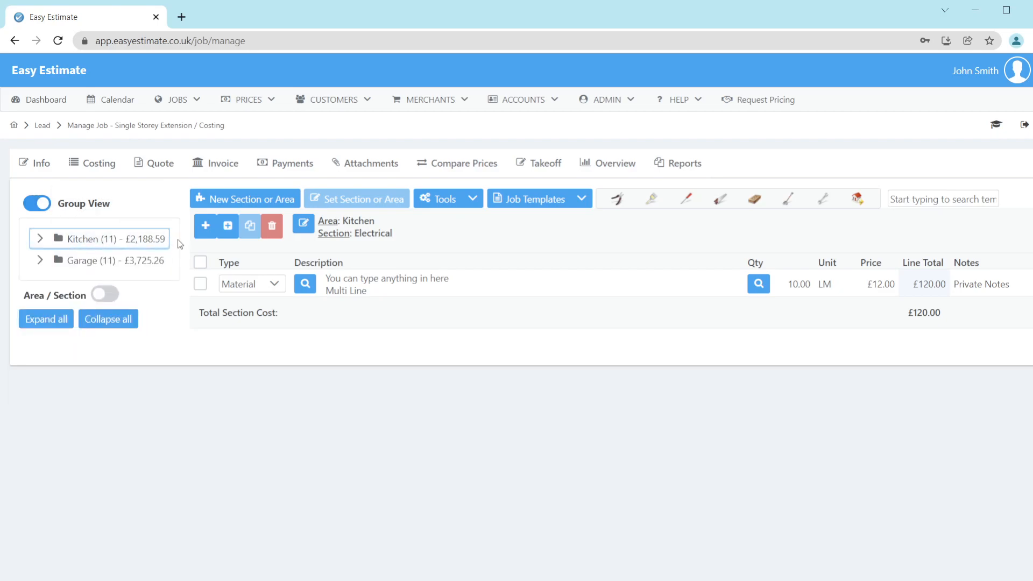
Step: Change the grouping to Section / Area and show the Kitchen items within the Double Leaf section
{"action": "left_click", "coordinate": [104, 297]}
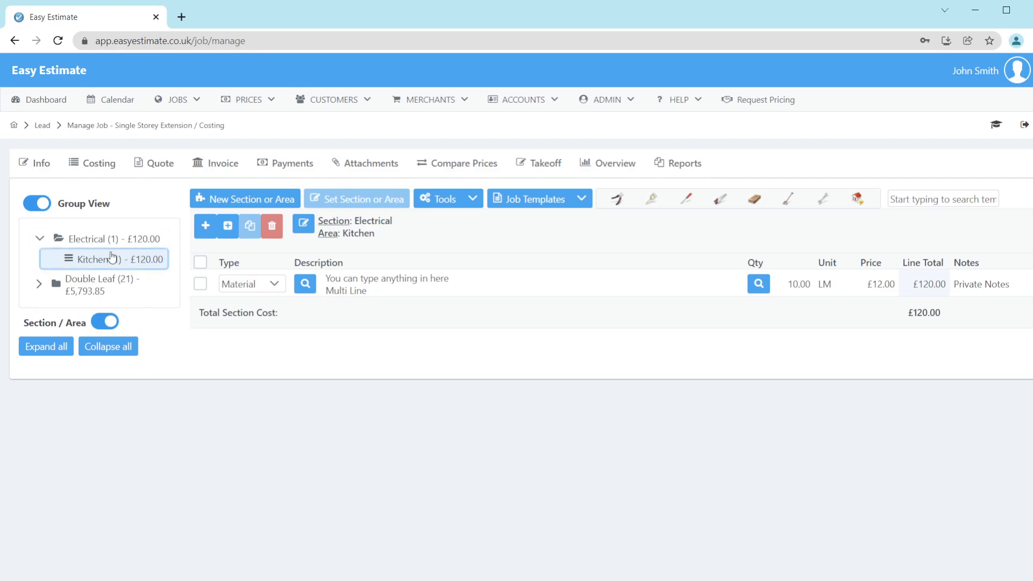
{"action": "left_click", "coordinate": [108, 281]}
{"action": "left_click", "coordinate": [121, 309]}
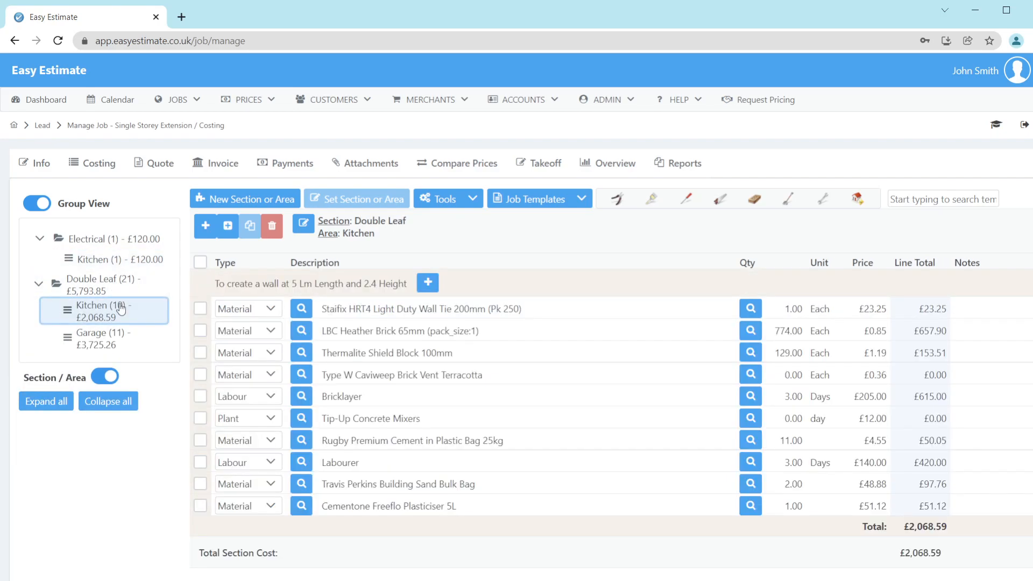
Step: Show the Double Leaf section's Garage items, collapse both sections, and reopen Double Leaf to show its Kitchen items
{"action": "left_click", "coordinate": [138, 341]}
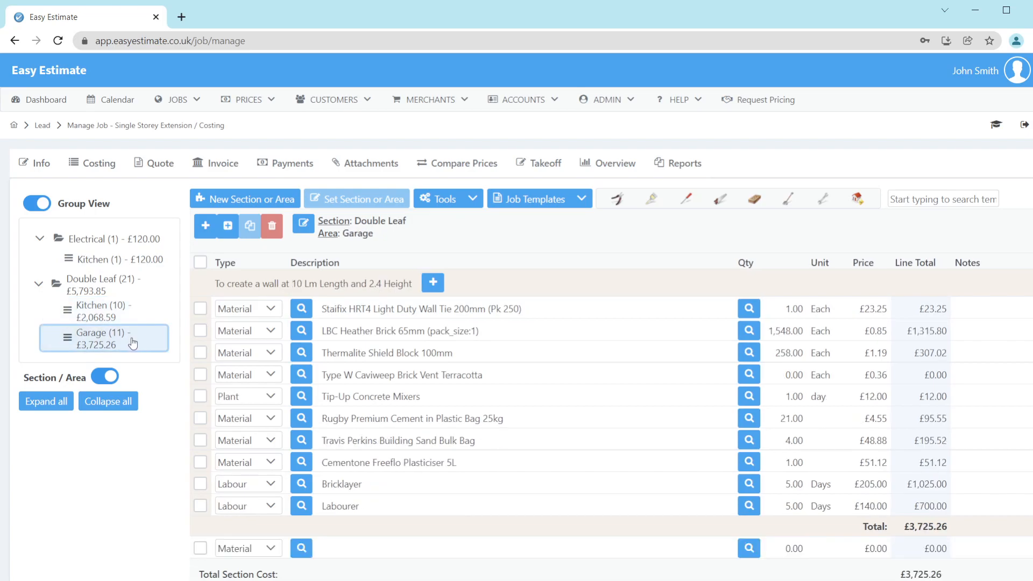
{"action": "left_click", "coordinate": [102, 284]}
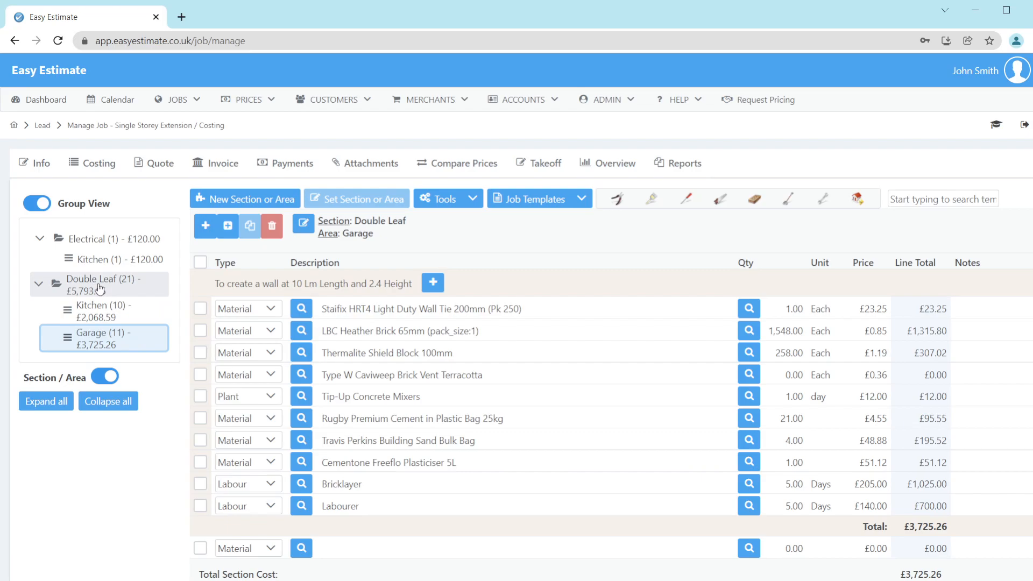
{"action": "left_click", "coordinate": [102, 238]}
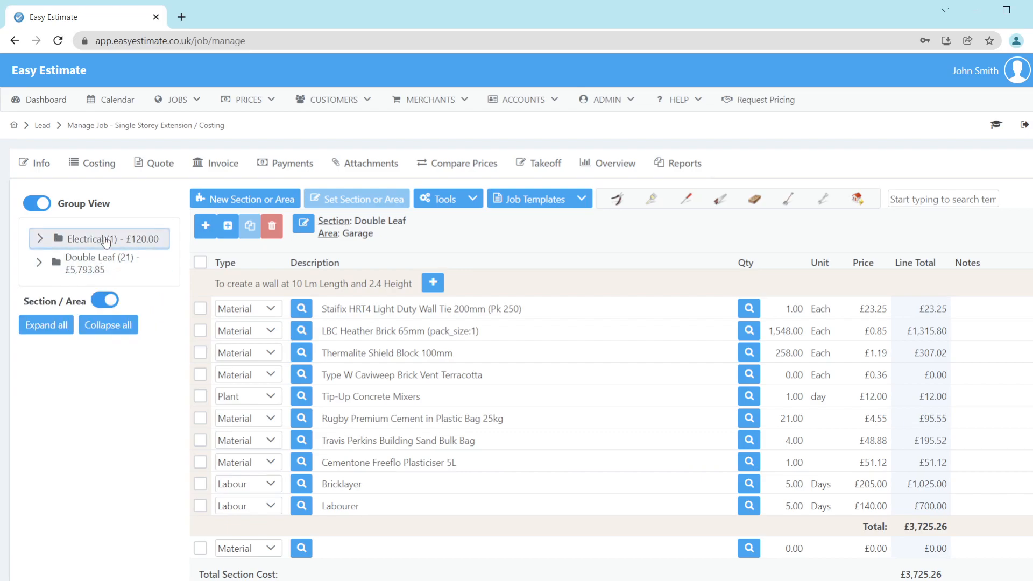
{"action": "left_click", "coordinate": [124, 270]}
{"action": "left_click", "coordinate": [134, 296]}
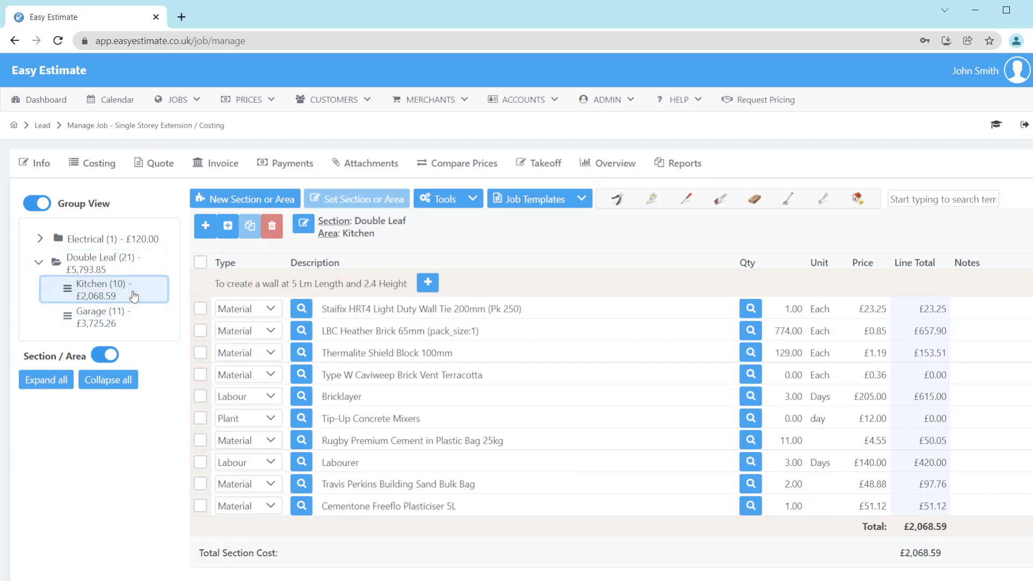
Step: Change the grouping to Area / Section and view the Electrical and Double Leaf items under Kitchen, plus Double Leaf under Garage
{"action": "left_click", "coordinate": [103, 356]}
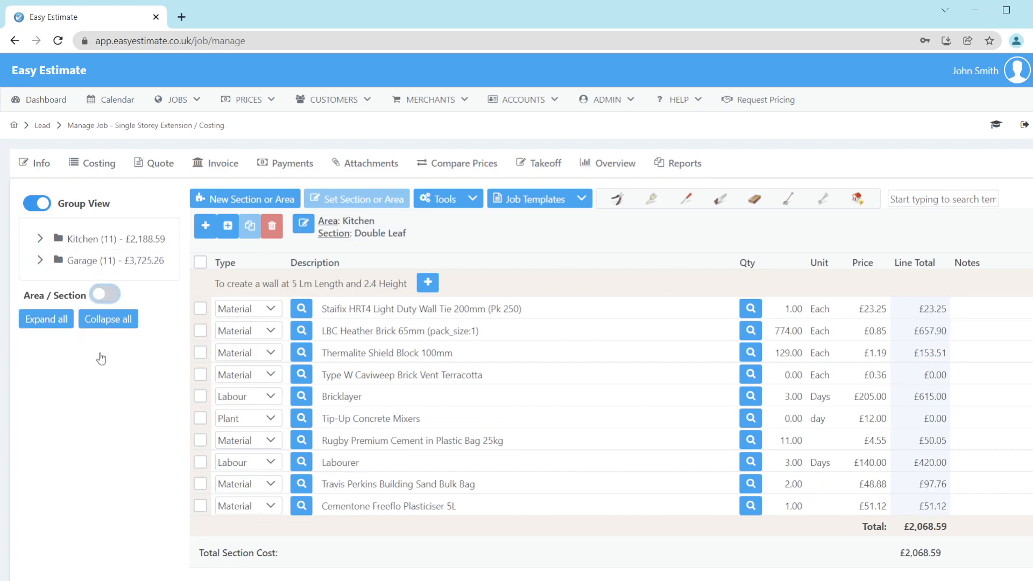
{"action": "left_click", "coordinate": [144, 239]}
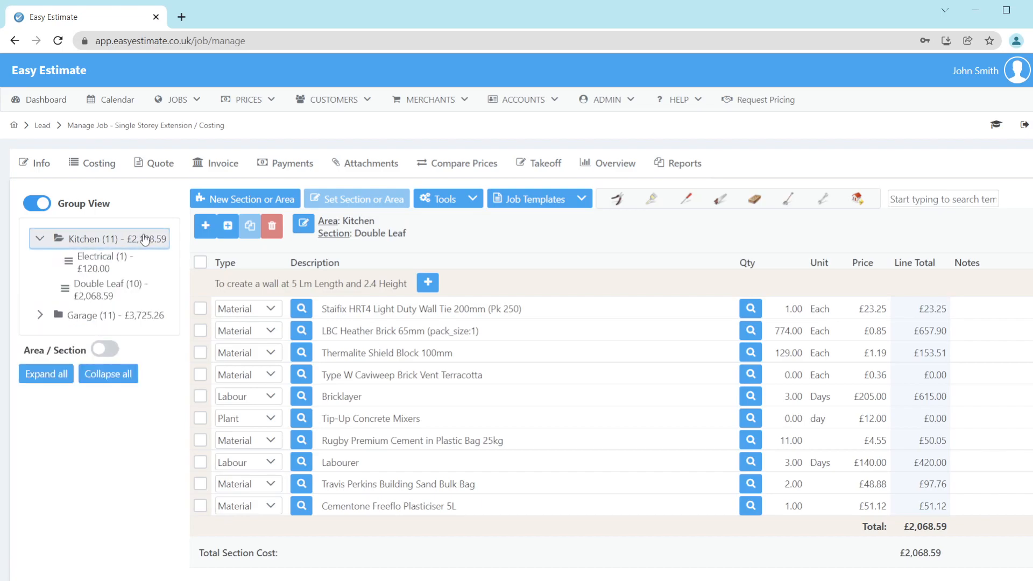
{"action": "left_click", "coordinate": [138, 269]}
{"action": "left_click", "coordinate": [139, 291]}
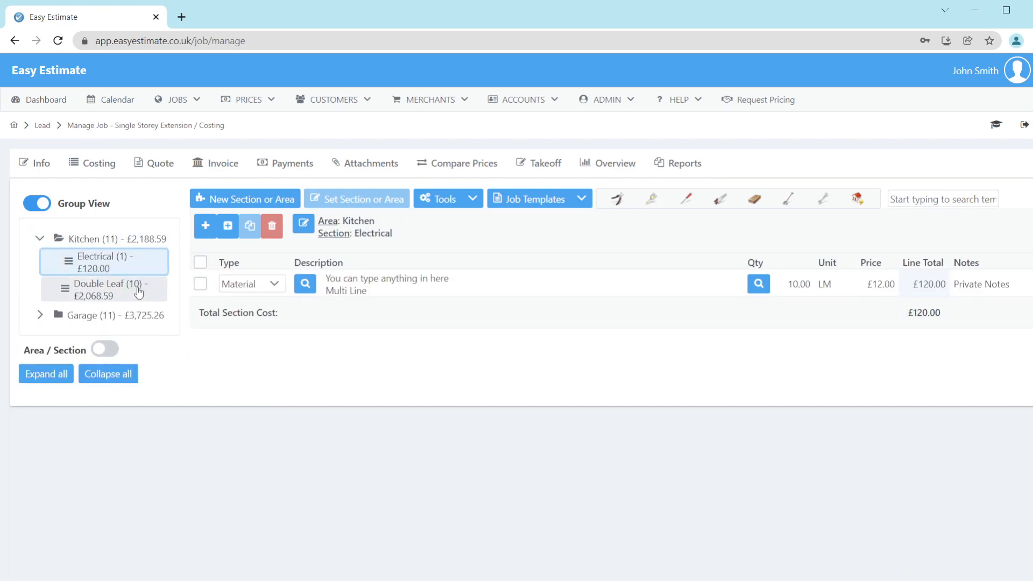
{"action": "left_click", "coordinate": [133, 315]}
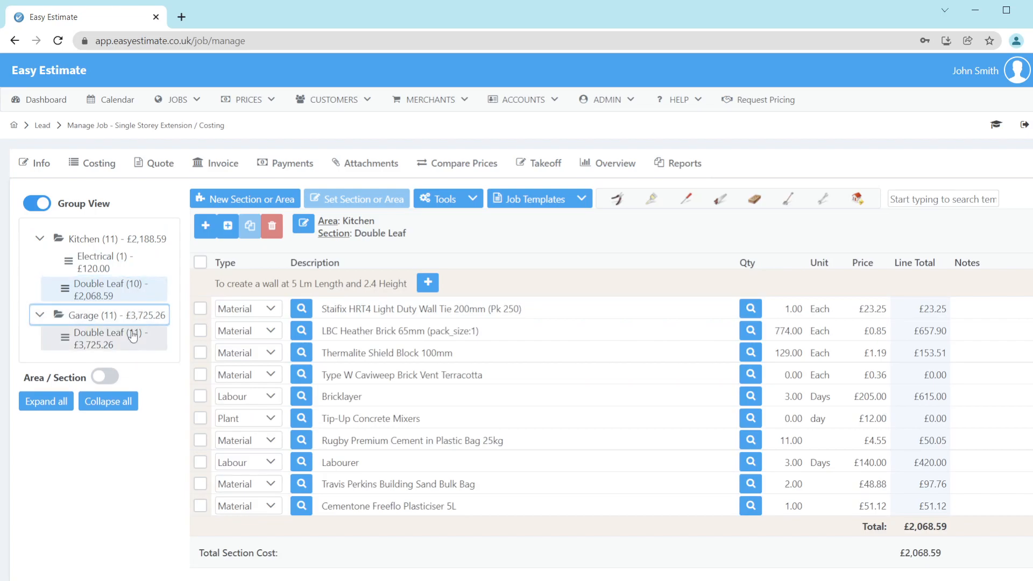
{"action": "left_click", "coordinate": [132, 343]}
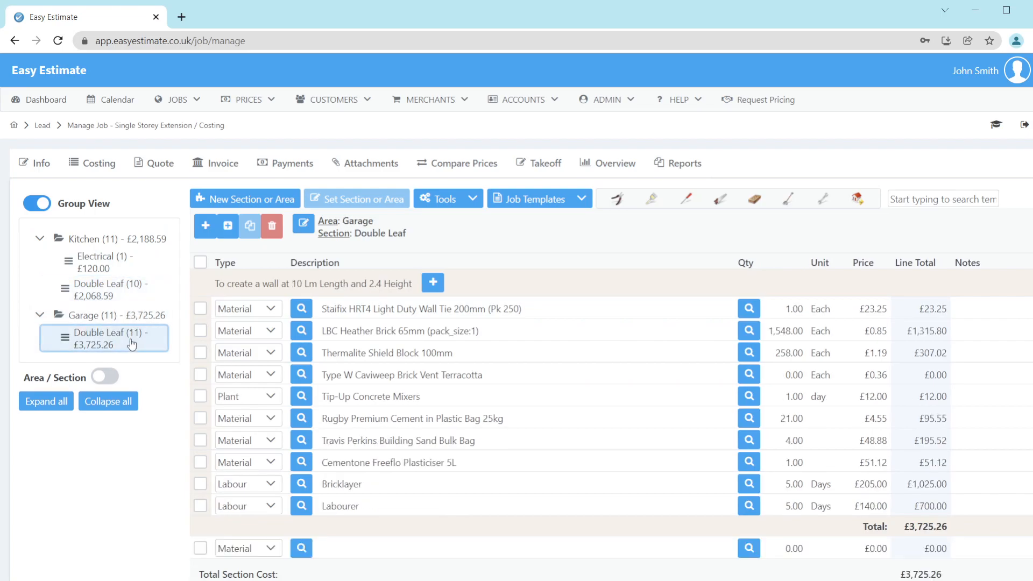
Step: Add a blank costing line to the Double Leaf section within the Kitchen area
{"action": "left_click", "coordinate": [132, 293]}
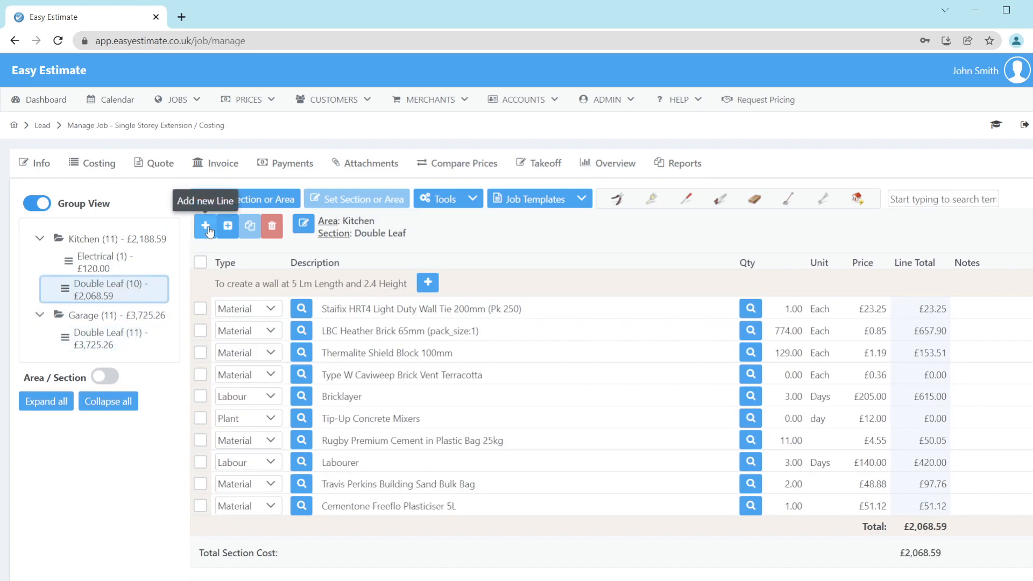
{"action": "left_click", "coordinate": [206, 227]}
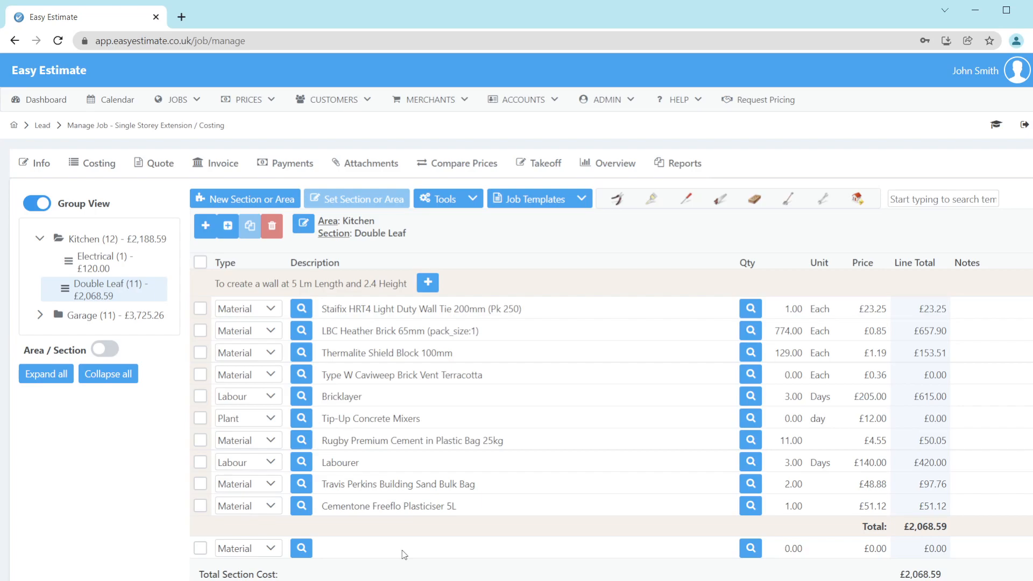
{"action": "left_click", "coordinate": [404, 555]}
Step: Switch the costing sheet back to List View and copy the manual multi-line Electrical item to My Materials
{"action": "left_click", "coordinate": [36, 206]}
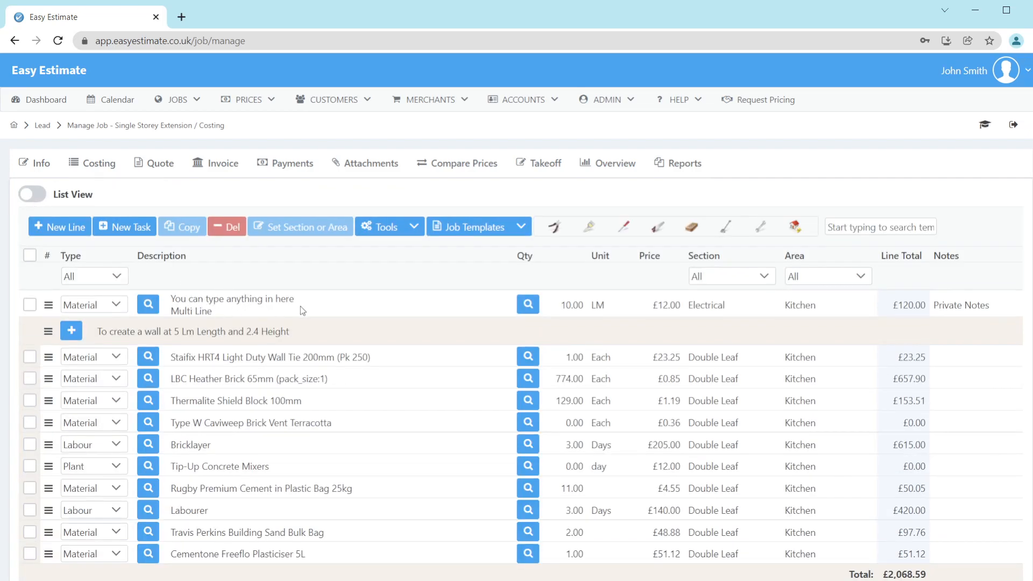
{"action": "left_click", "coordinate": [30, 306]}
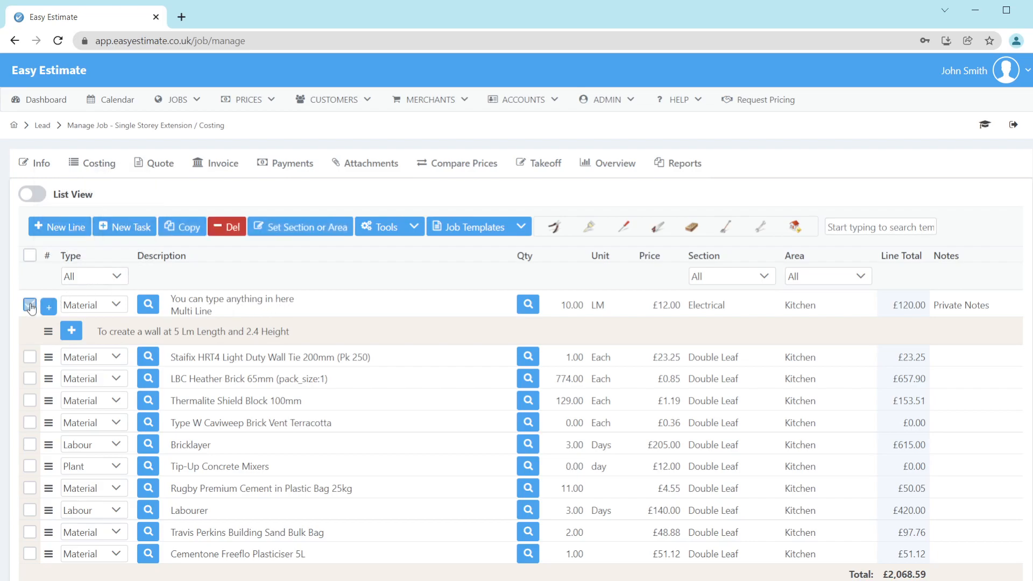
{"action": "left_click", "coordinate": [414, 227]}
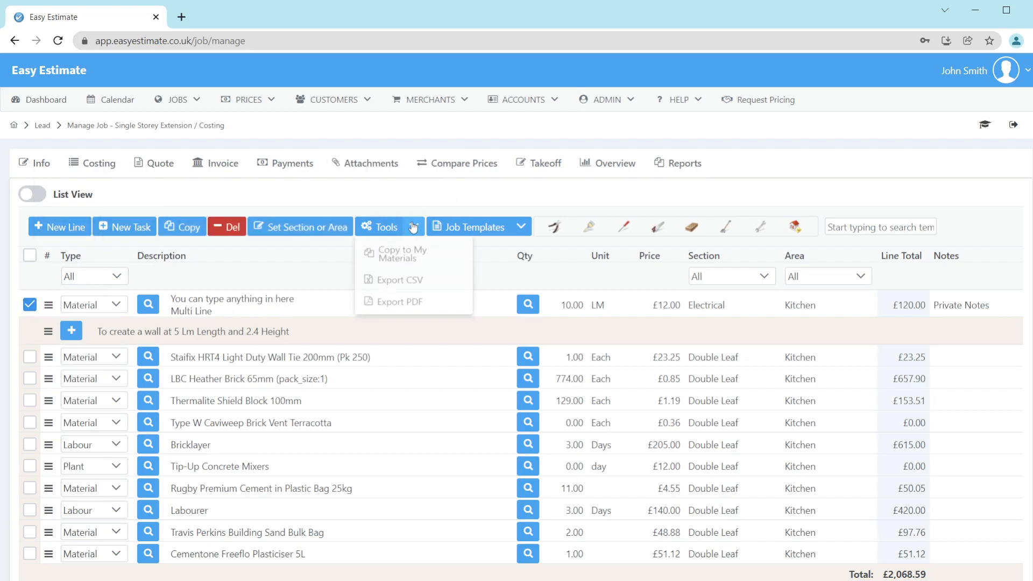
{"action": "left_click", "coordinate": [436, 259]}
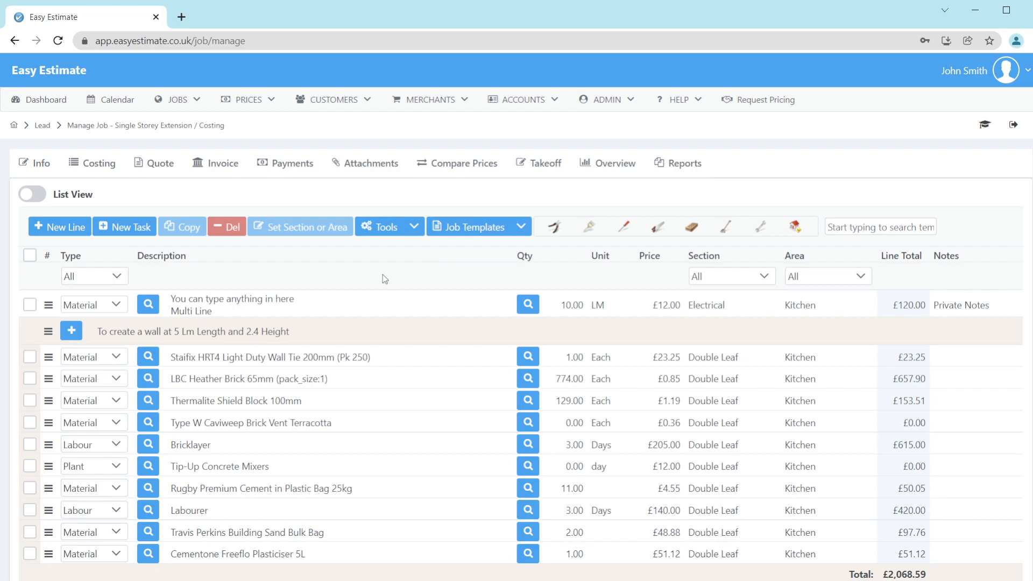
Step: Select the five Kitchen lines from the Staifix wall tie through Bricklayer and export the costing as PDF and CSV
{"action": "left_click", "coordinate": [30, 356]}
{"action": "left_click", "coordinate": [30, 378]}
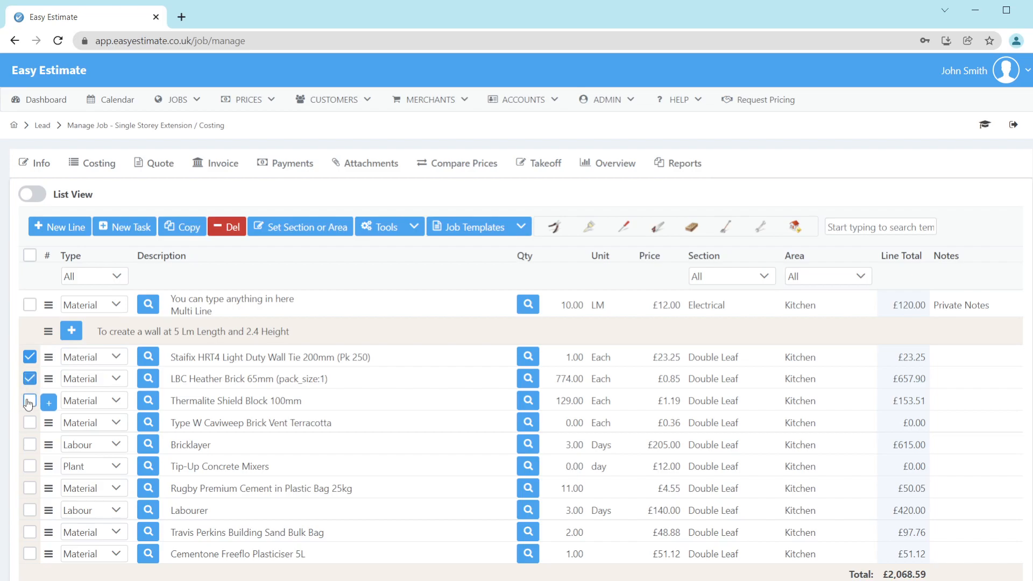
{"action": "left_click", "coordinate": [30, 422]}
{"action": "left_click", "coordinate": [30, 444]}
{"action": "left_click", "coordinate": [416, 228]}
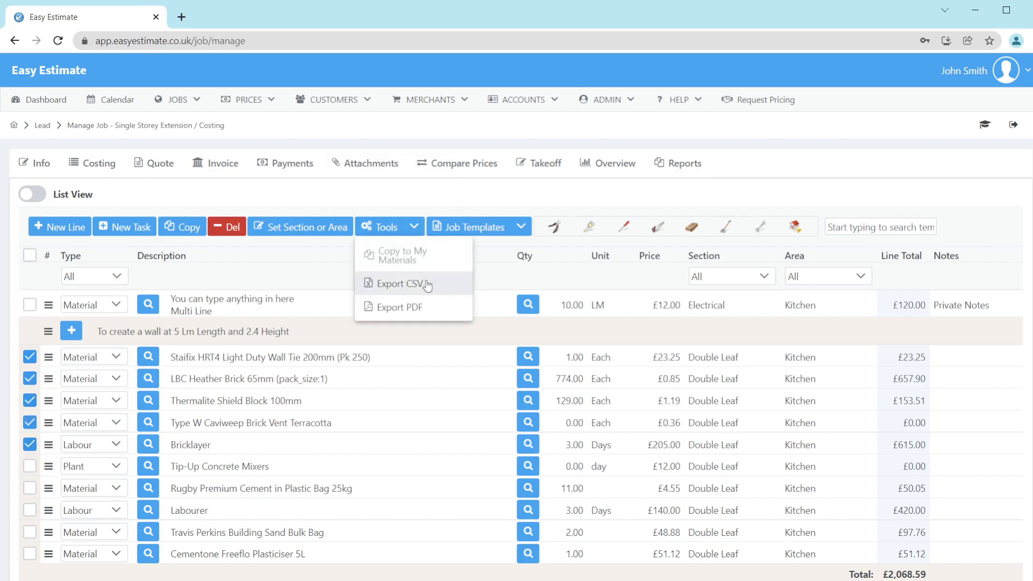
{"action": "left_click", "coordinate": [430, 309]}
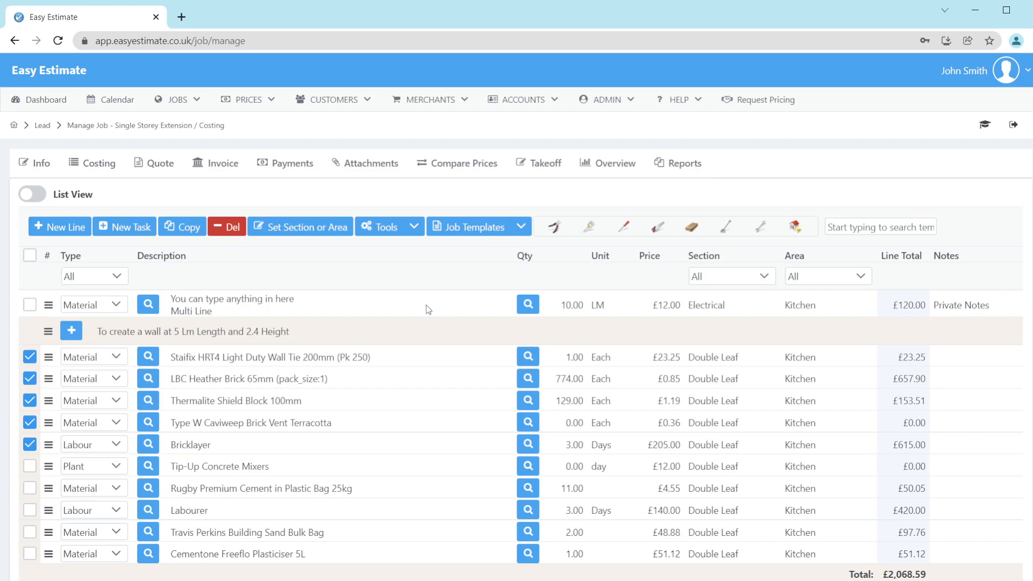
{"action": "left_click", "coordinate": [414, 227]}
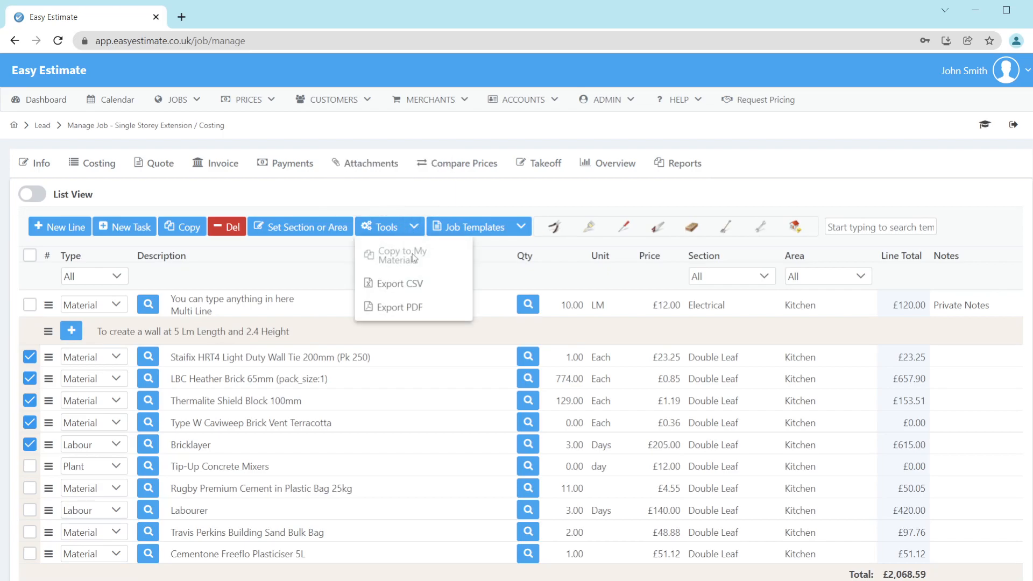
{"action": "left_click", "coordinate": [415, 285]}
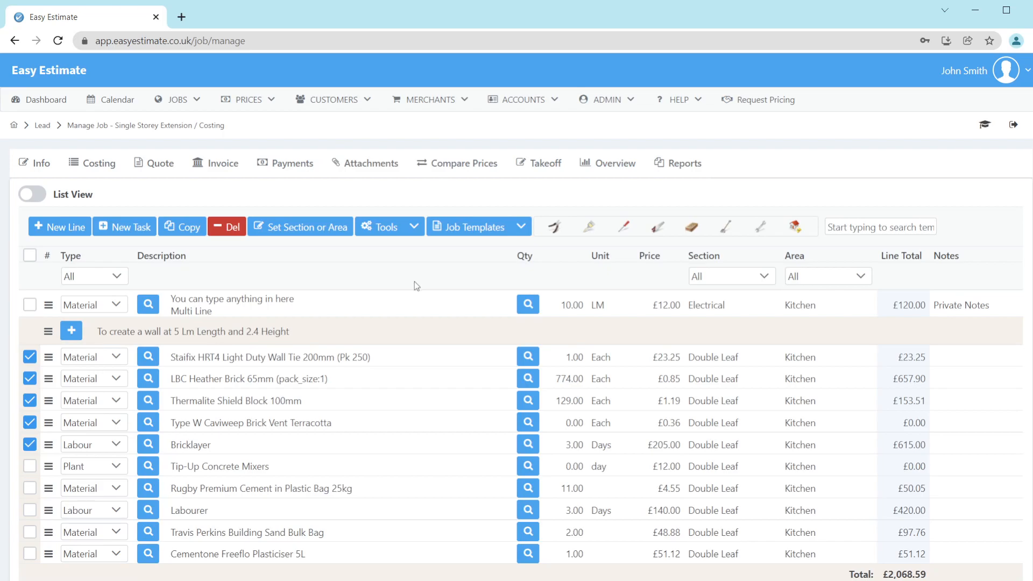